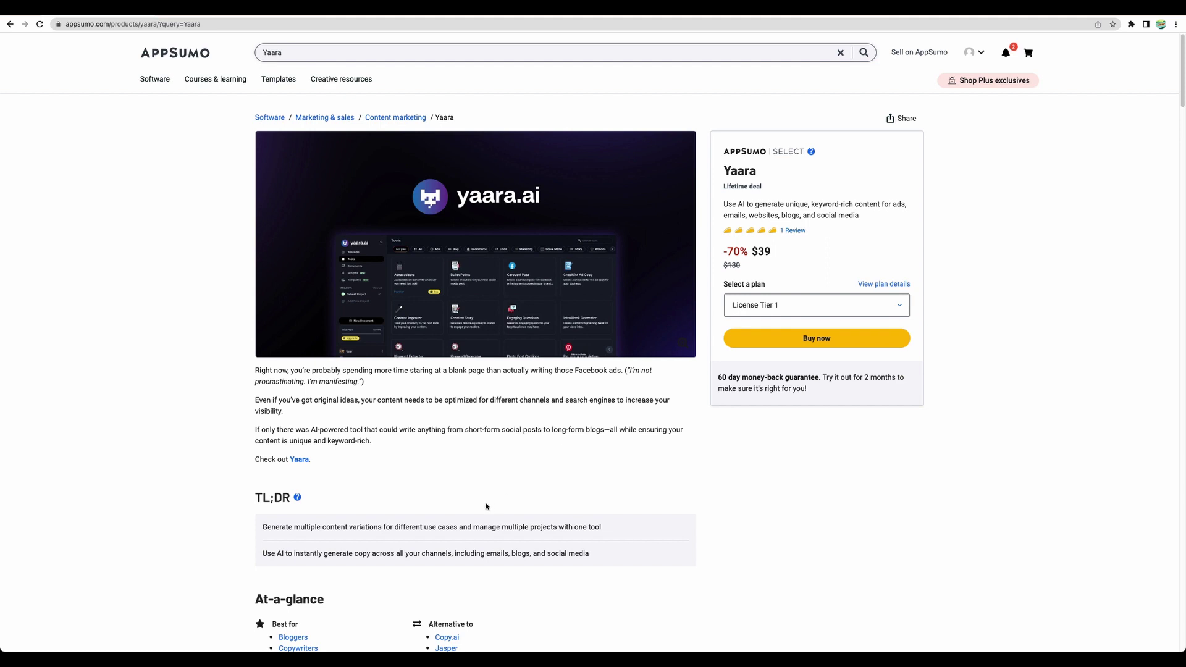
# - Scroll to the Yaara plans and highlight Tier 1's 2-user limit
pyautogui.scroll(-20, 484, 510)
pyautogui.scroll(-7, 484, 510)
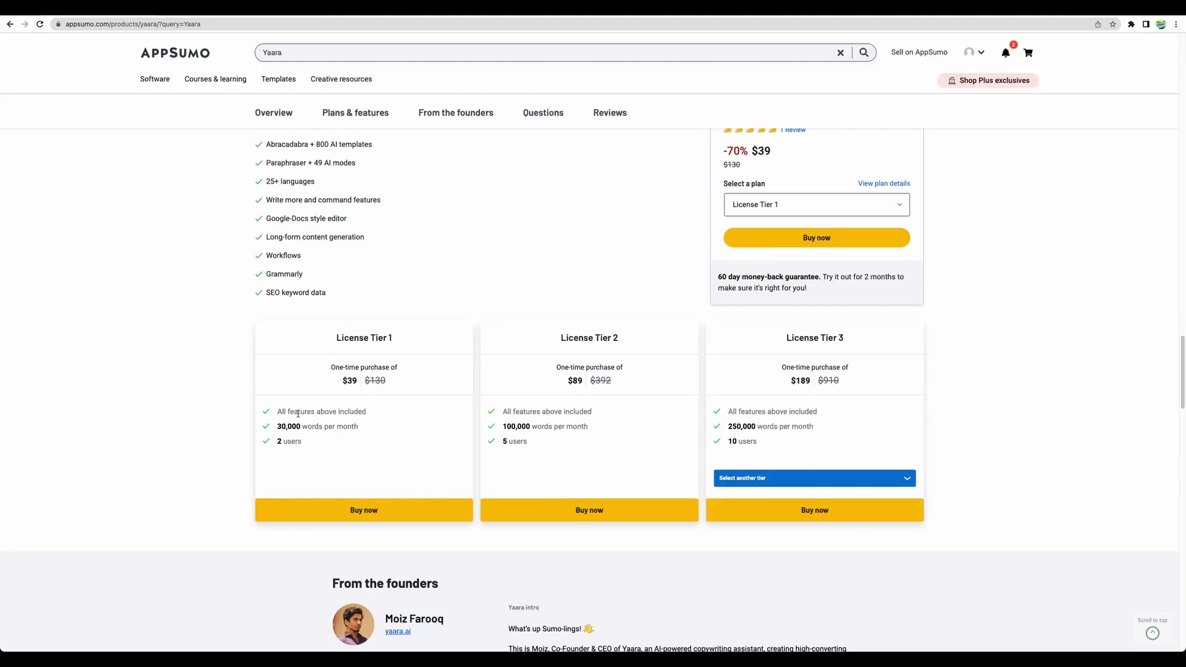
pyautogui.moveTo(303, 441); pyautogui.dragTo(279, 442)
pyautogui.click(220, 437)
# - Switch the third pricing card to License Tier 4 and highlight its $329 price
pyautogui.click(740, 478)
pyautogui.click(755, 510)
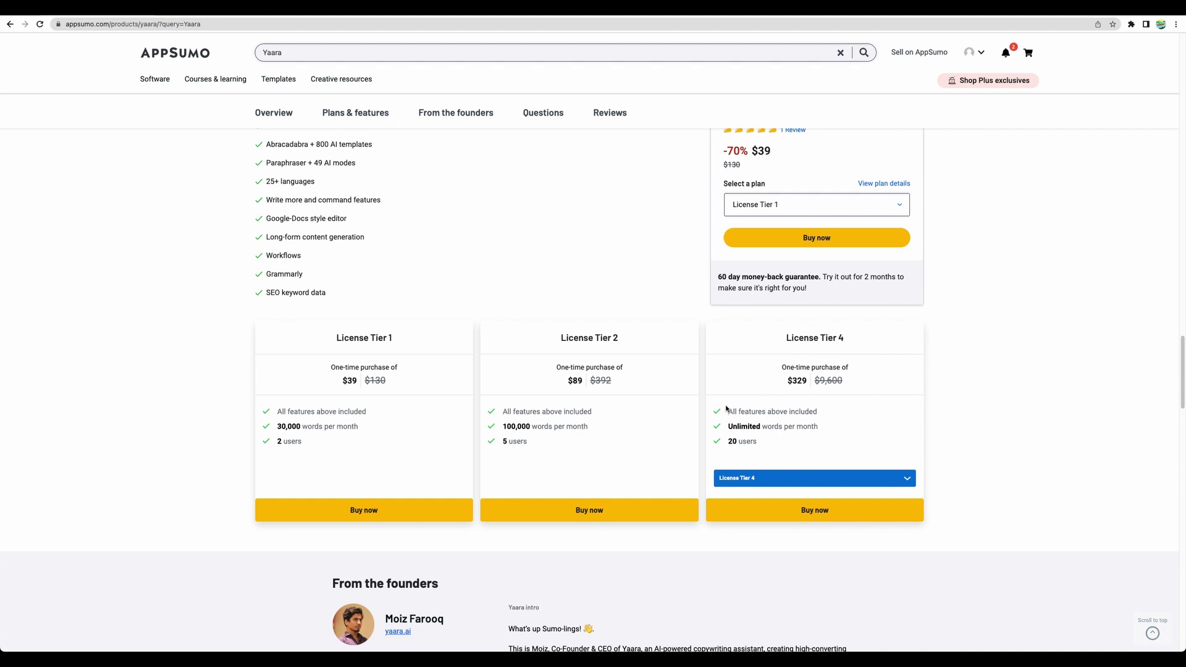
pyautogui.moveTo(788, 380); pyautogui.dragTo(808, 380)
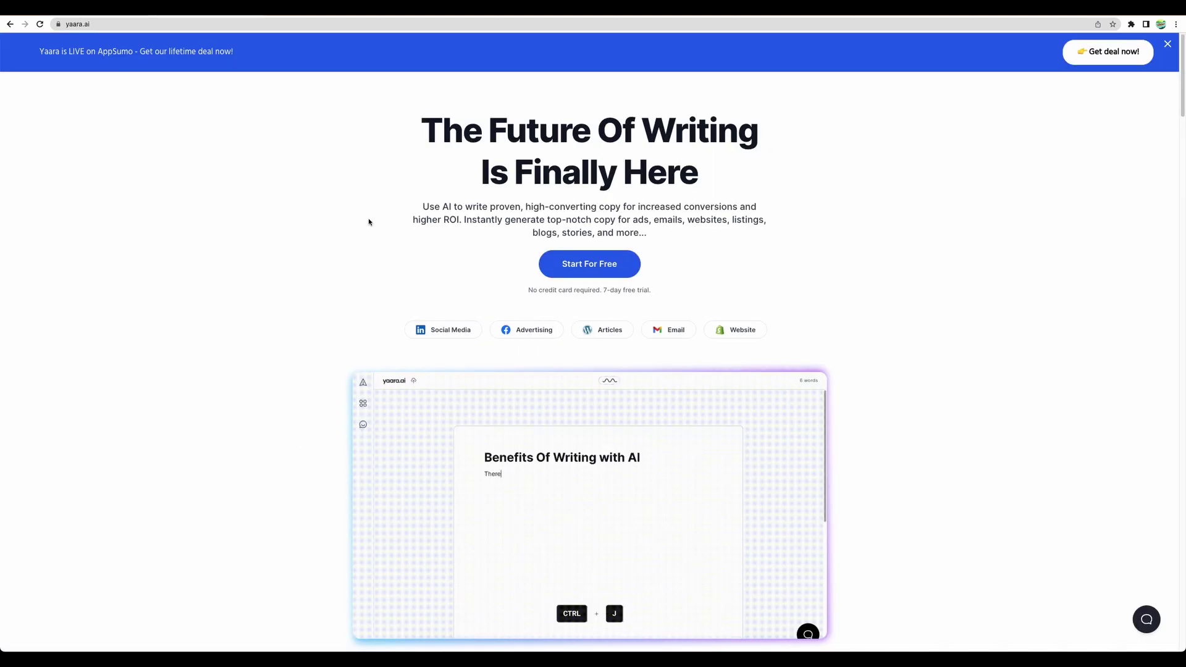
# - Browse the yaara.ai homepage and highlight the 75.2K total visits figure on Similarweb
pyautogui.scroll(-10, 381, 263)
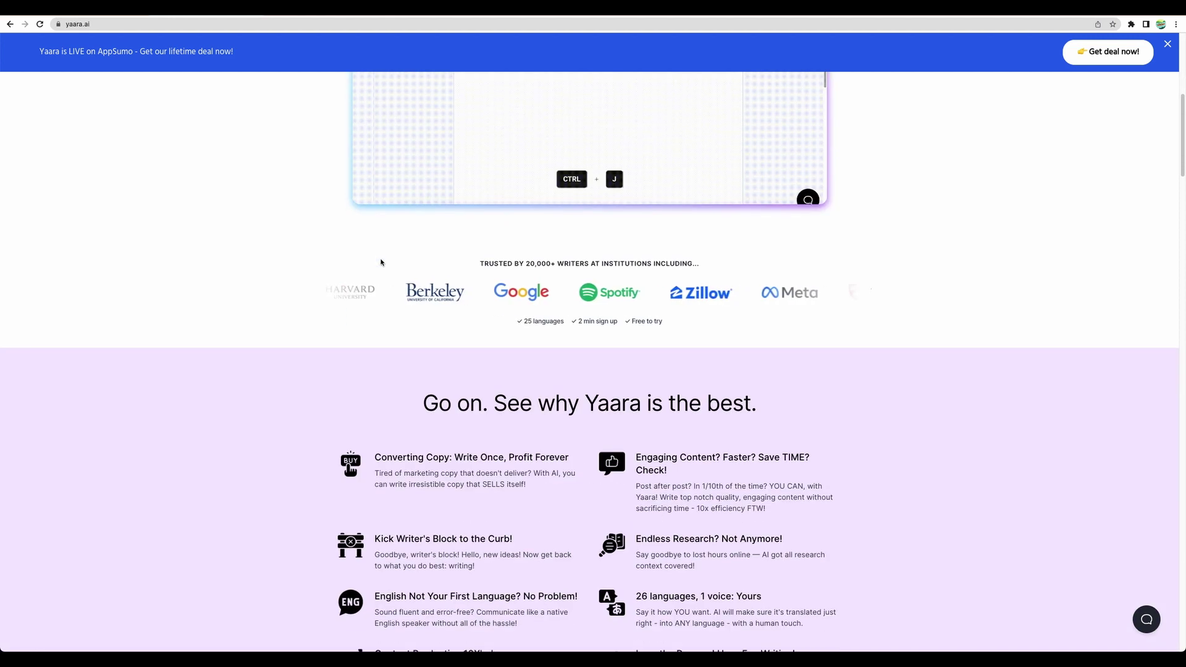
pyautogui.scroll(-3, 380, 262)
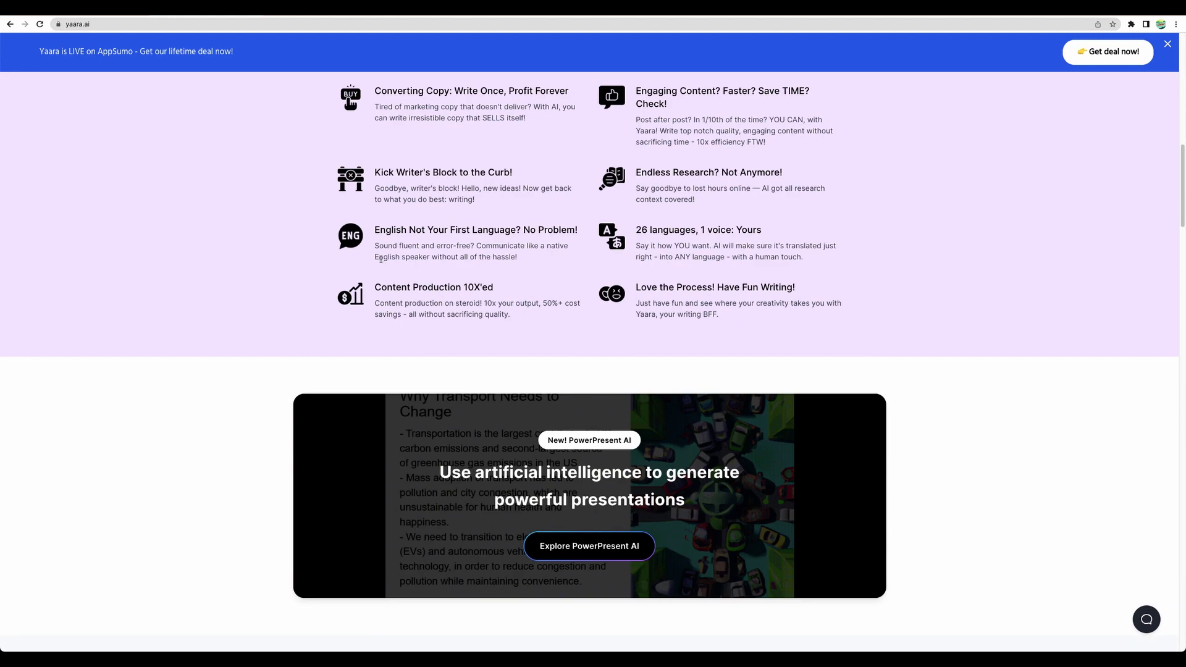
pyautogui.scroll(2, 381, 259)
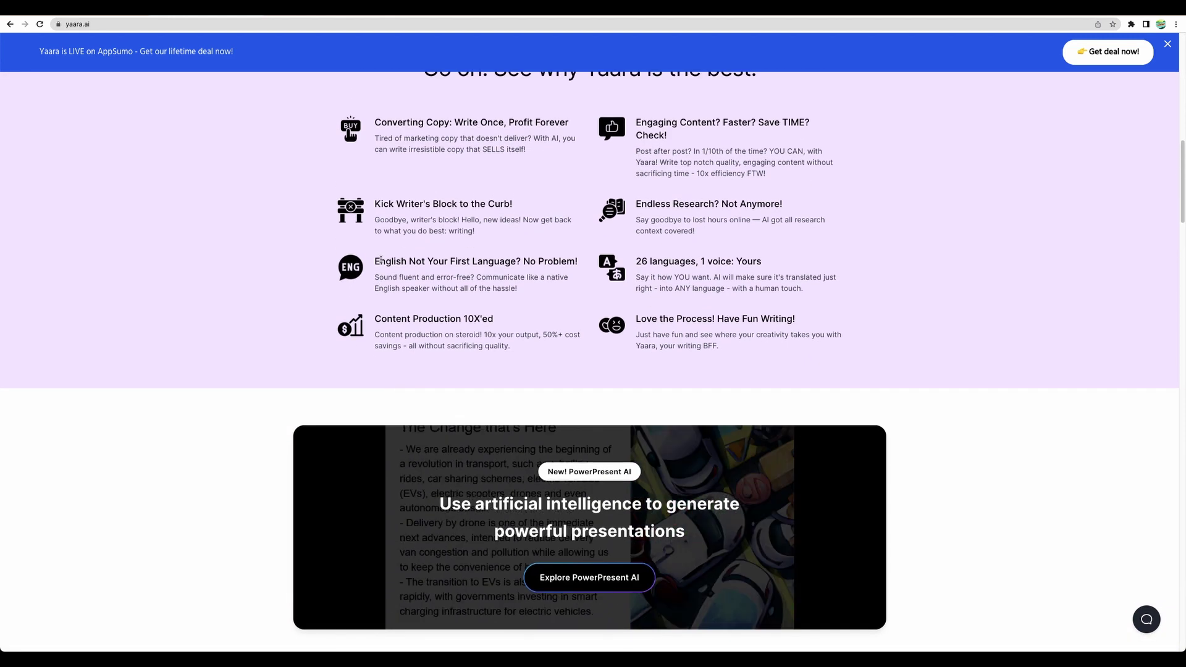
pyautogui.scroll(-20, 380, 260)
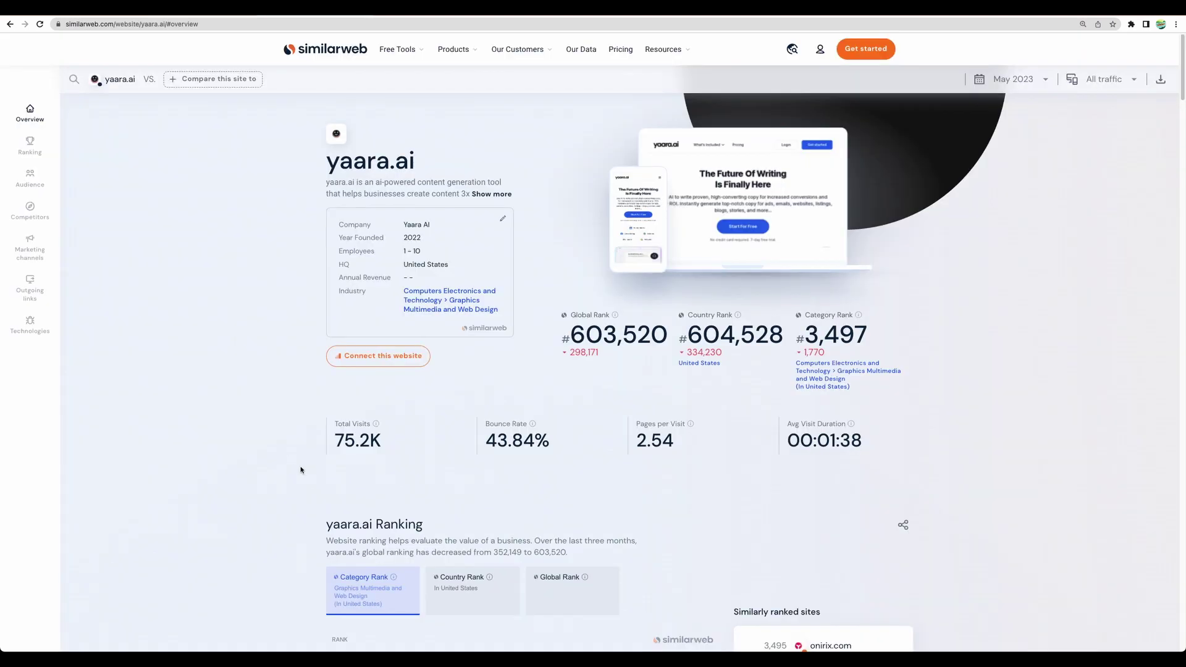
pyautogui.moveTo(296, 448); pyautogui.dragTo(385, 442)
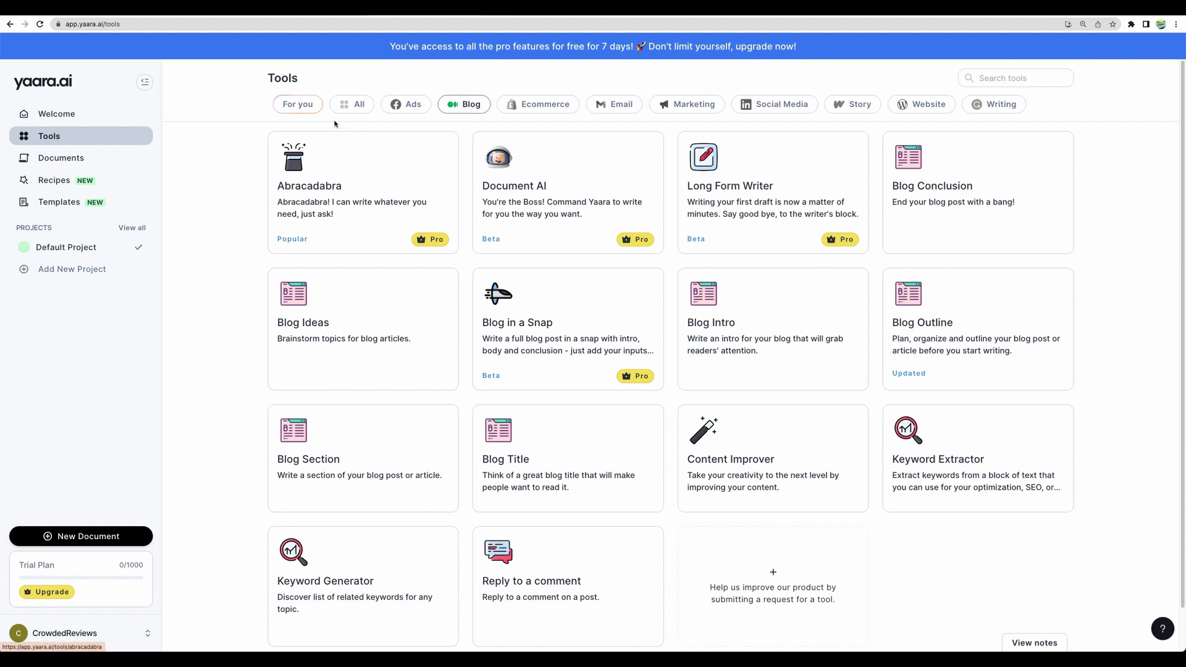
# - Browse the tool categories: Ads, Blog, Ecommerce, Email, Marketing, Social Media, Story and Website
pyautogui.click(404, 105)
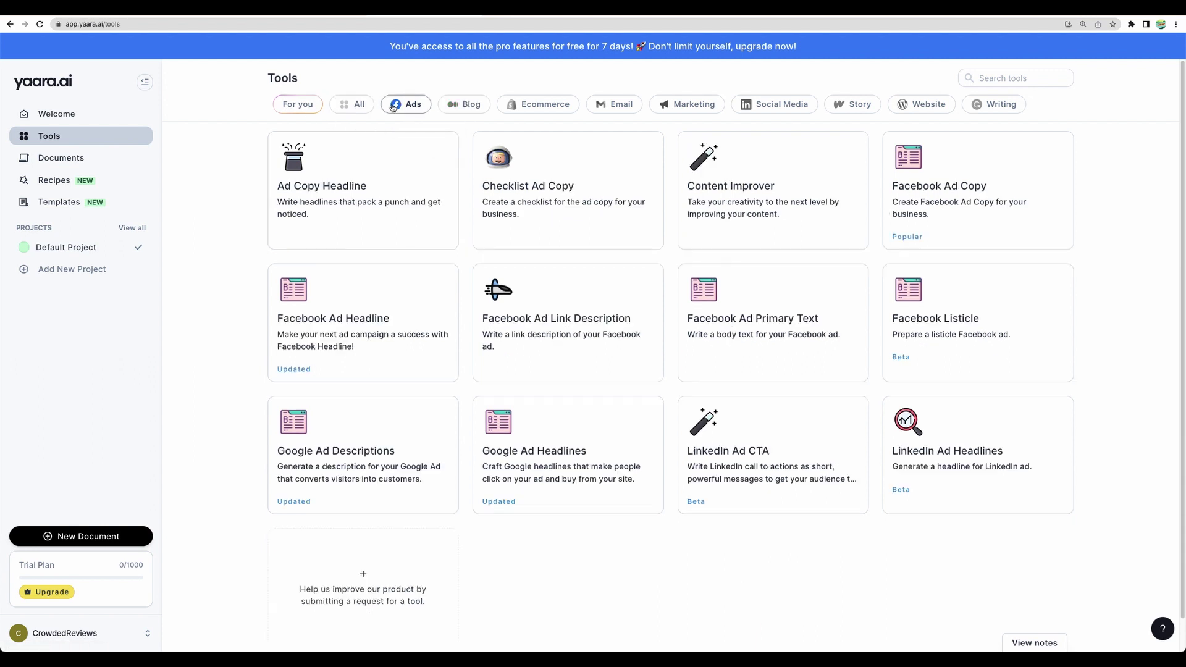
pyautogui.click(449, 106)
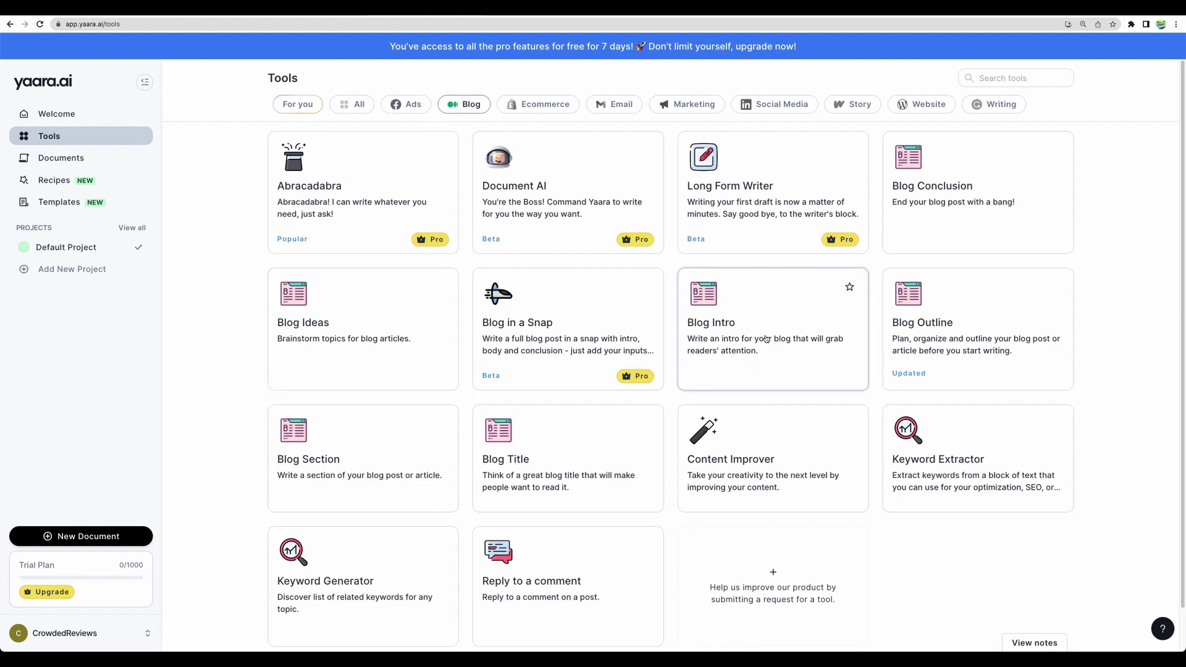
pyautogui.click(538, 104)
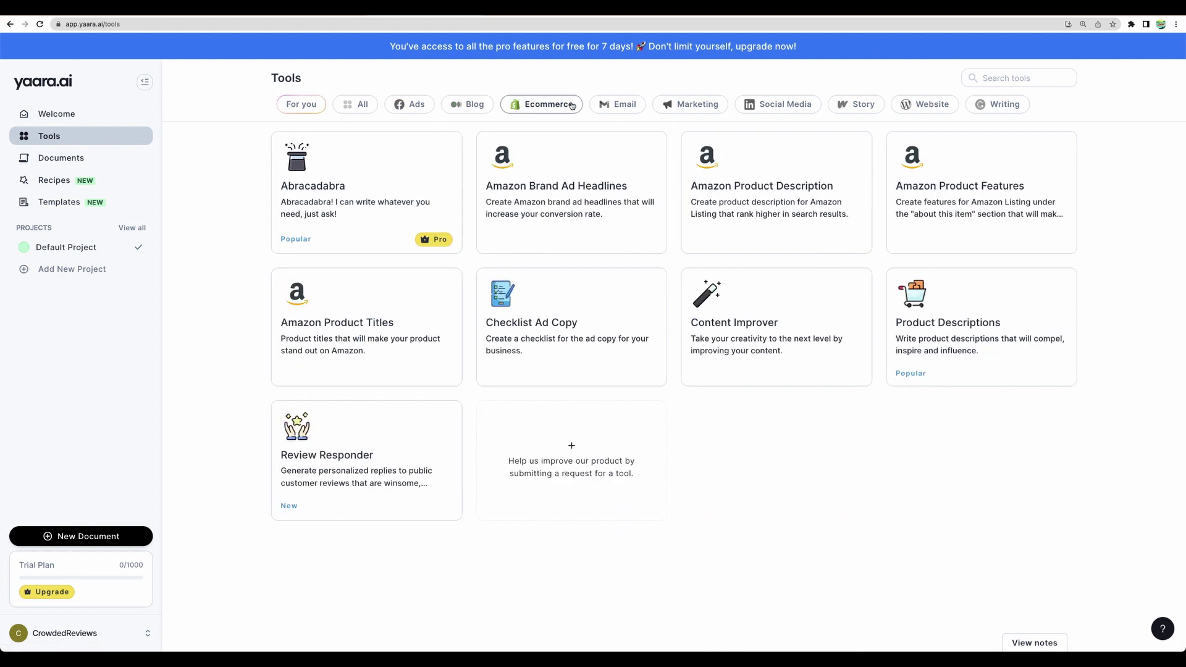
pyautogui.click(609, 106)
pyautogui.click(692, 108)
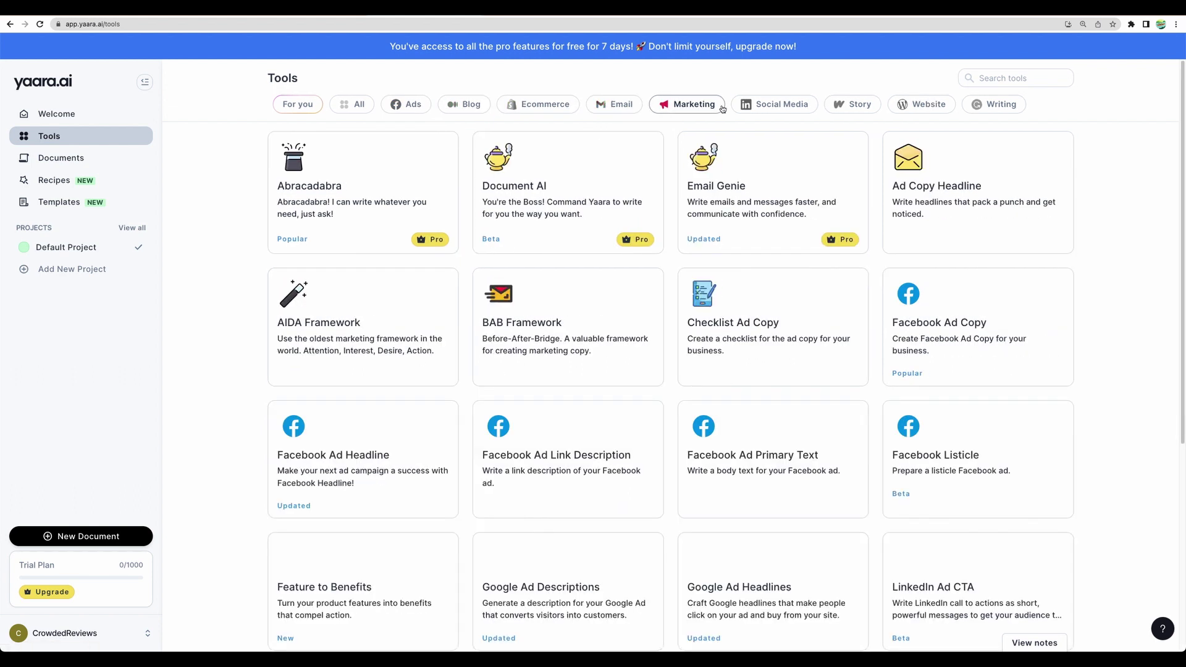
pyautogui.click(776, 107)
pyautogui.click(860, 106)
pyautogui.click(917, 109)
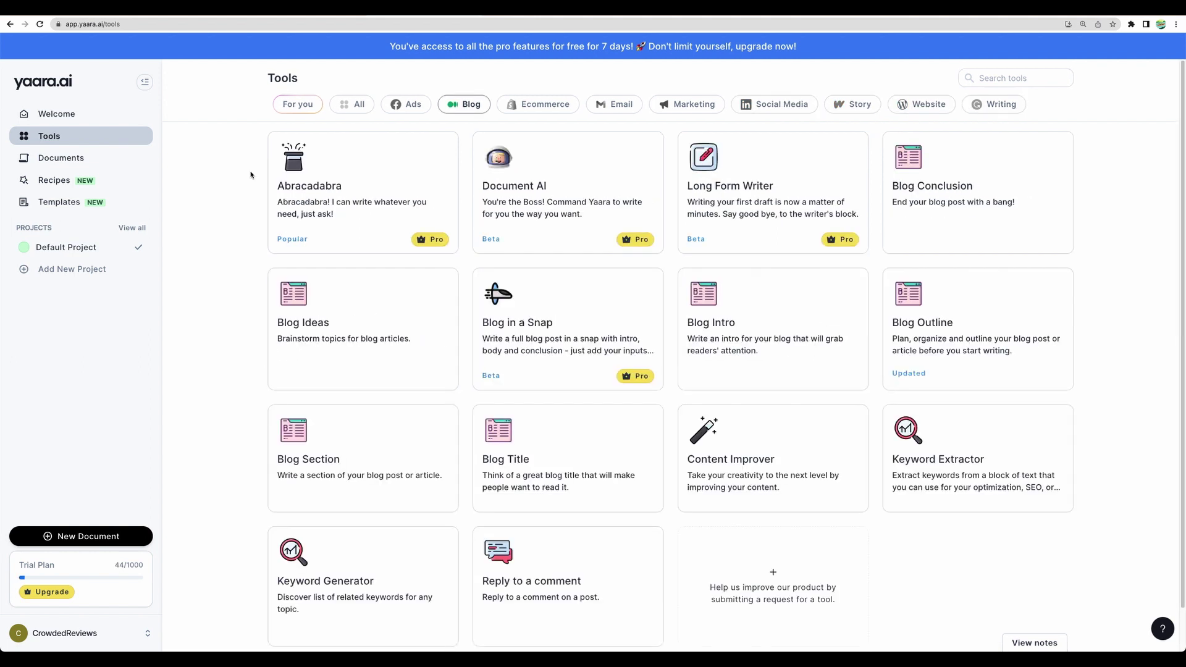
# - Open Long Form Writer and paste 'how to create website for free with own domain name' into Keywords
pyautogui.click(700, 216)
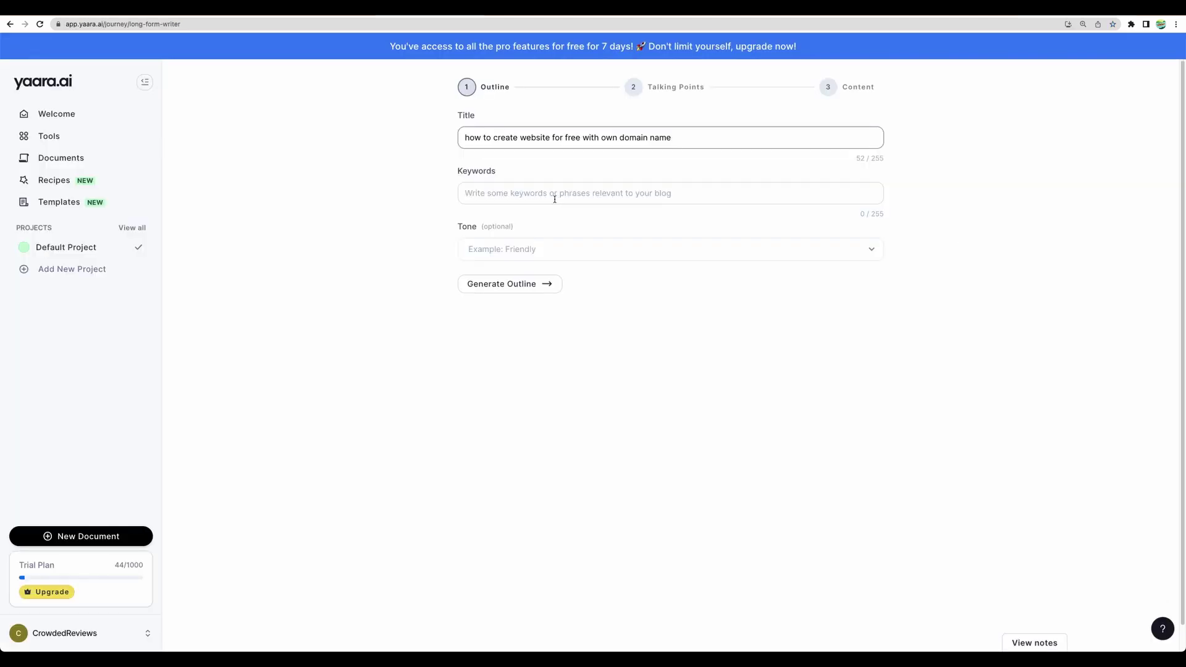
pyautogui.click(554, 192)
pyautogui.write('how to create website for free with own domain name')
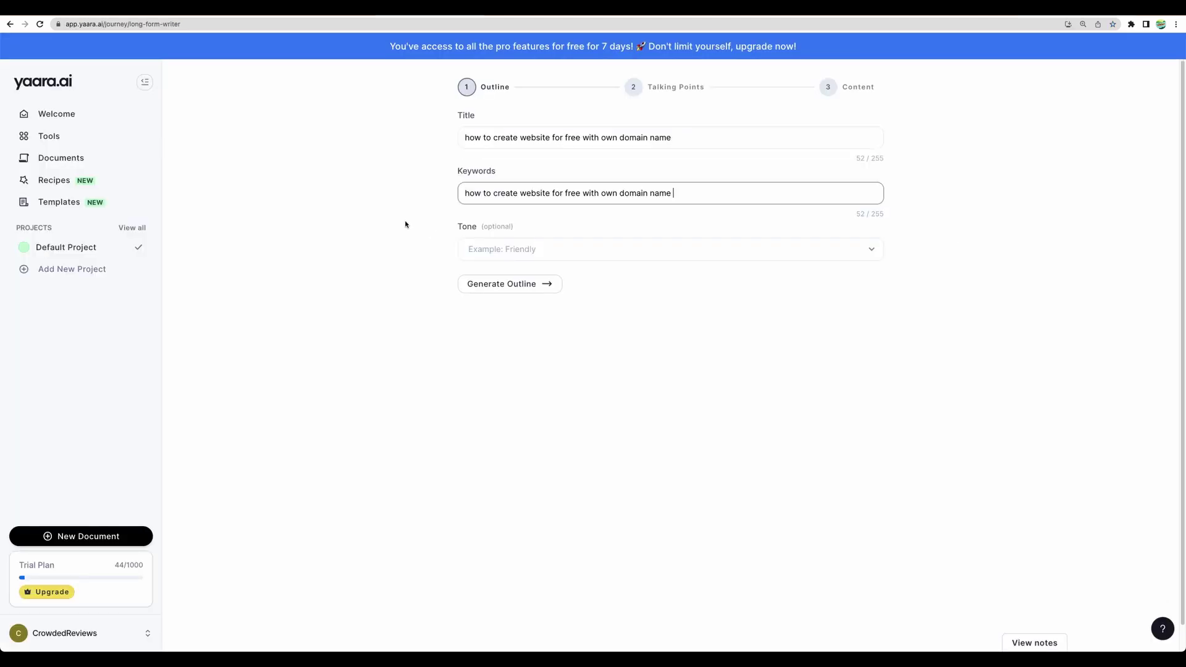
# - Generate the article outline with the default tone and review its headings
pyautogui.click(402, 221)
pyautogui.click(547, 258)
pyautogui.click(545, 257)
pyautogui.click(528, 287)
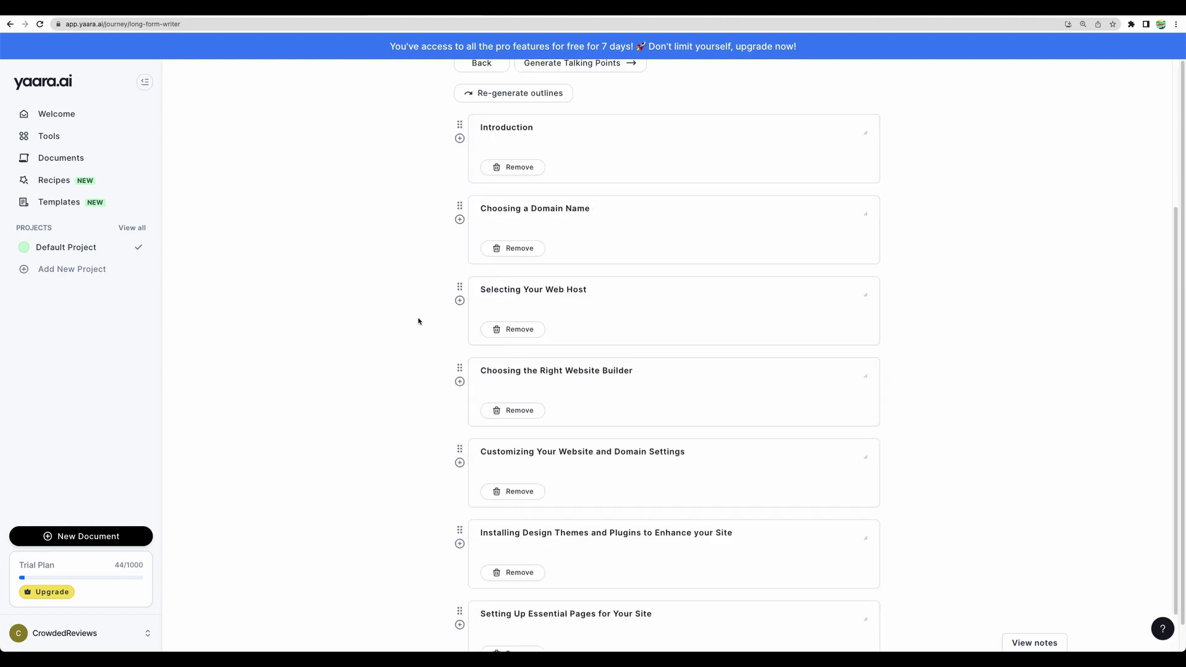
pyautogui.scroll(4, 400, 389)
pyautogui.scroll(-4, 400, 390)
pyautogui.scroll(4, 400, 389)
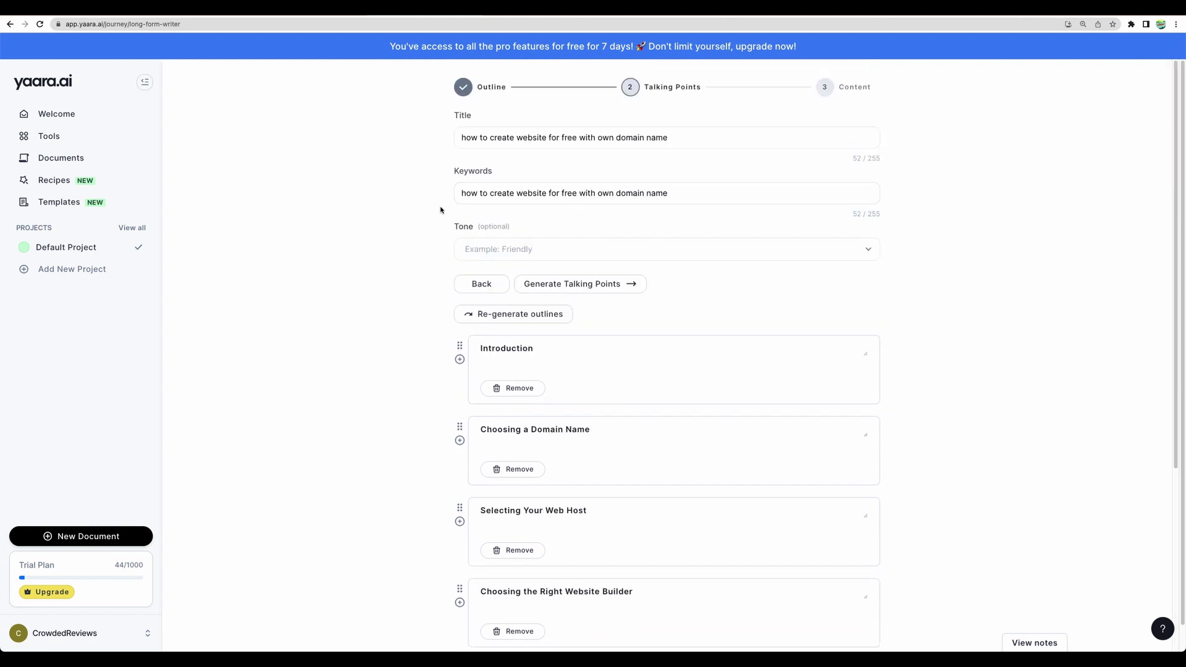
# - Regenerate the outline headings, then generate talking points for each section
pyautogui.click(532, 316)
pyautogui.scroll(-3, 542, 272)
pyautogui.scroll(1, 564, 181)
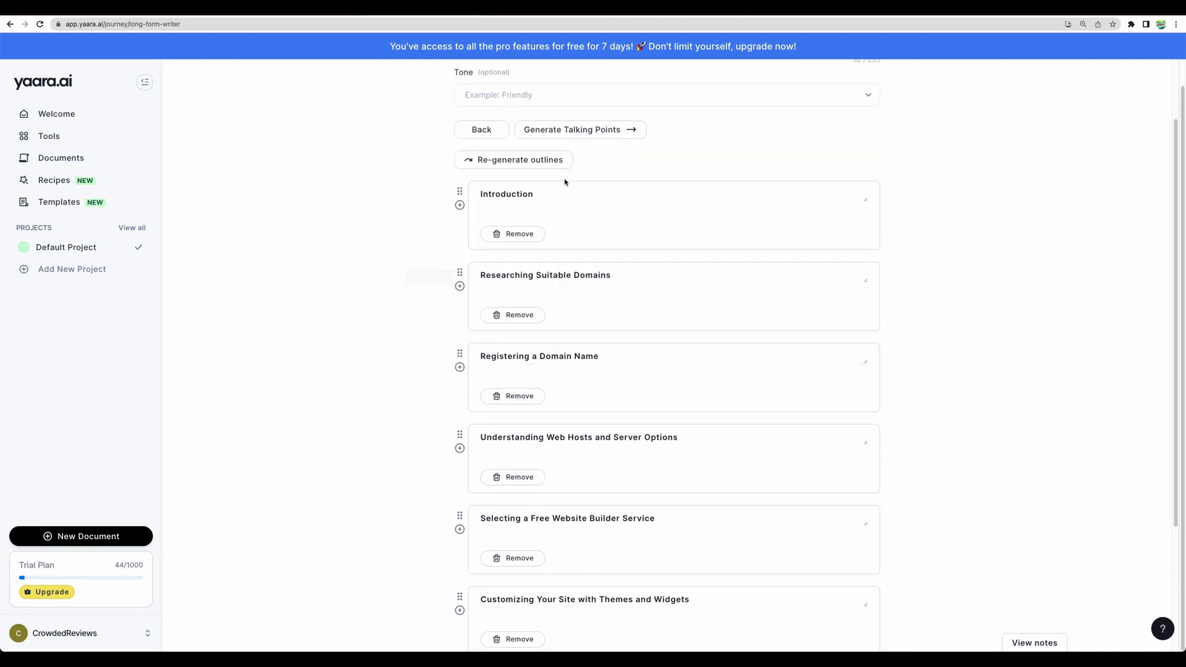
pyautogui.click(593, 129)
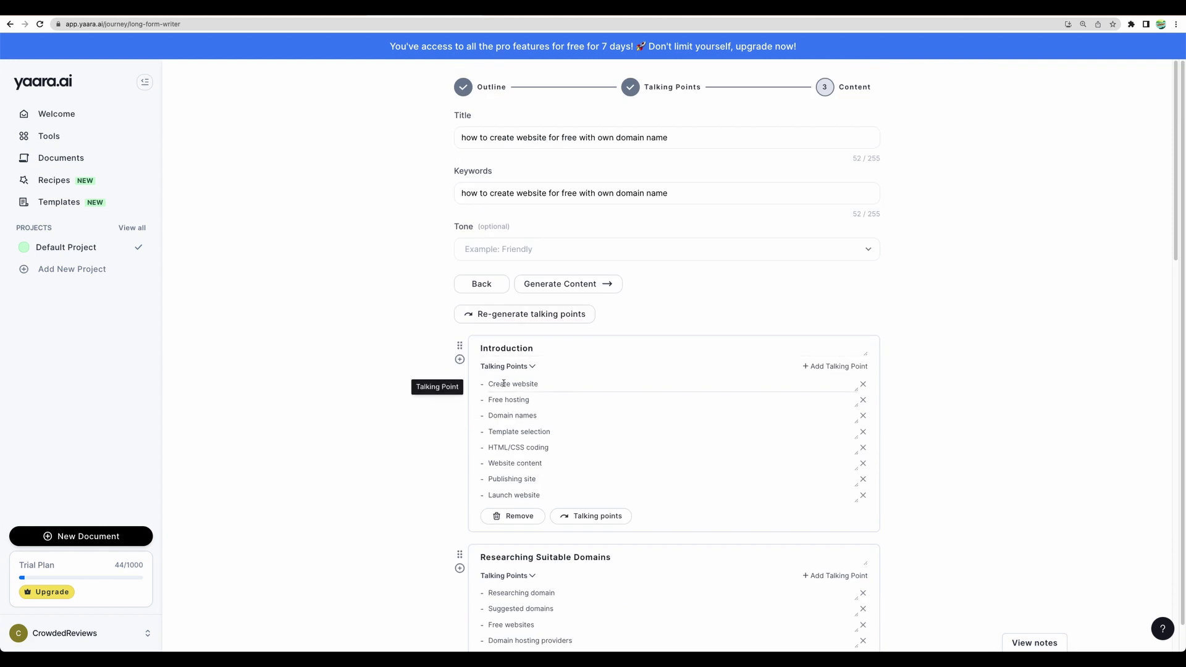
# - Regenerate the talking points so the Introduction lists Website creation, Free resources and Own domain name
pyautogui.scroll(-3, 506, 384)
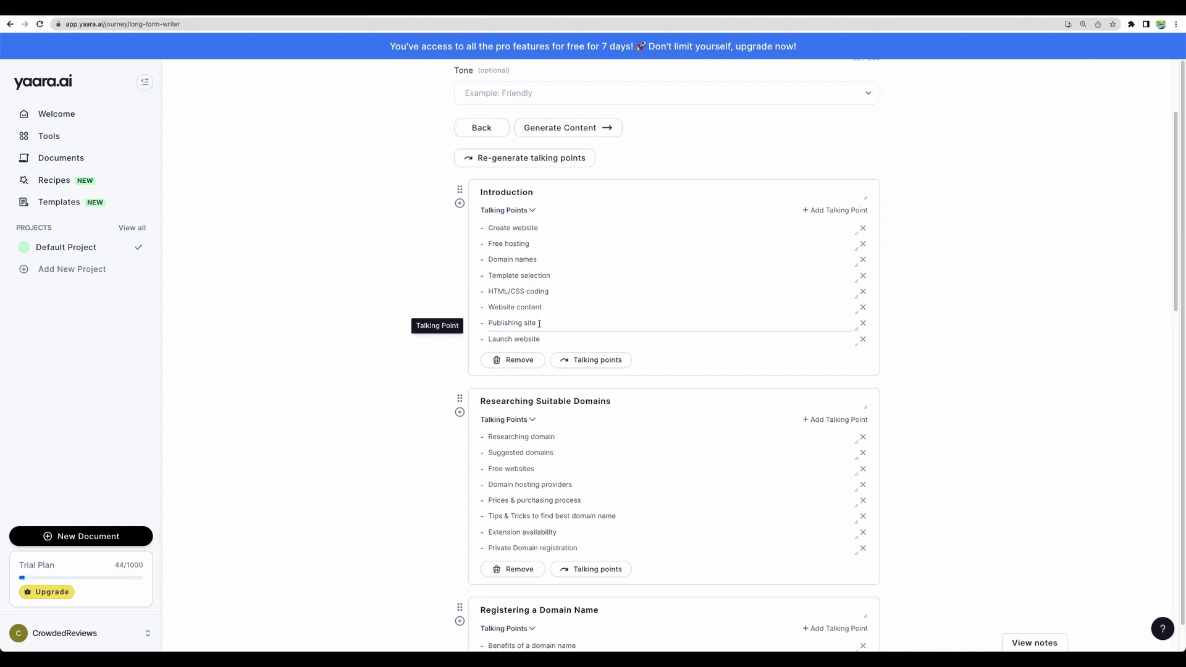
pyautogui.scroll(3, 384, 337)
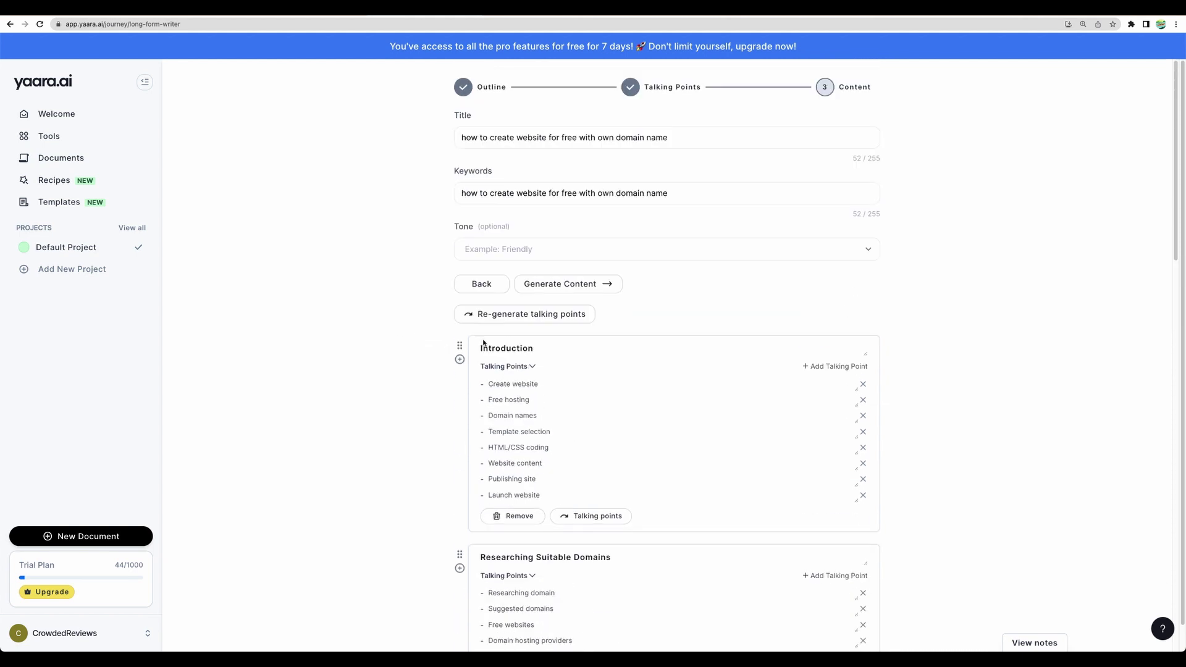
pyautogui.click(573, 317)
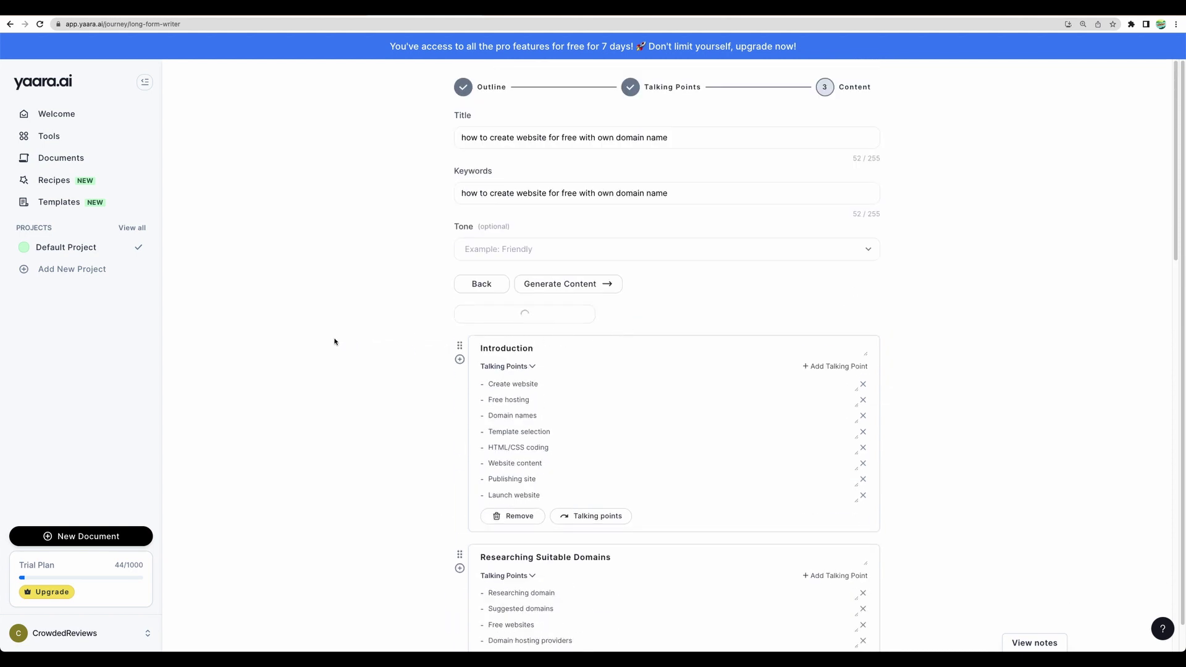
pyautogui.scroll(-2, 233, 333)
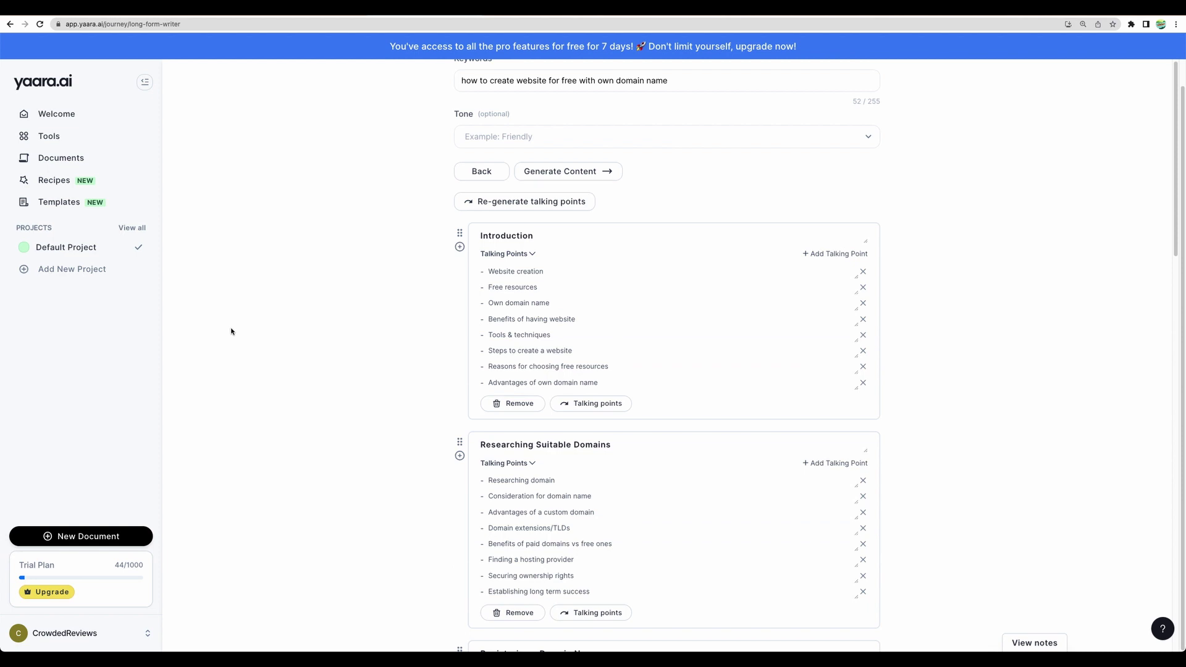
pyautogui.scroll(-7, 399, 307)
pyautogui.scroll(-1, 399, 307)
pyautogui.scroll(5, 424, 344)
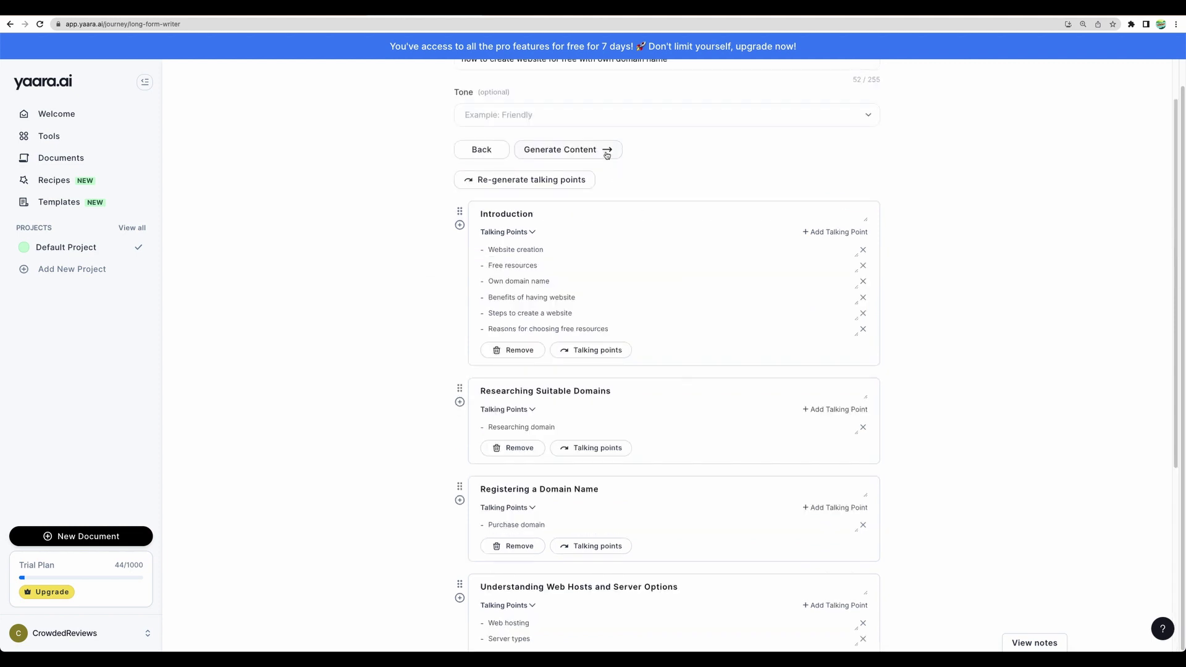
# - Generate full section content and highlight the 1015 figure and domain sentence in the Introduction
pyautogui.click(605, 151)
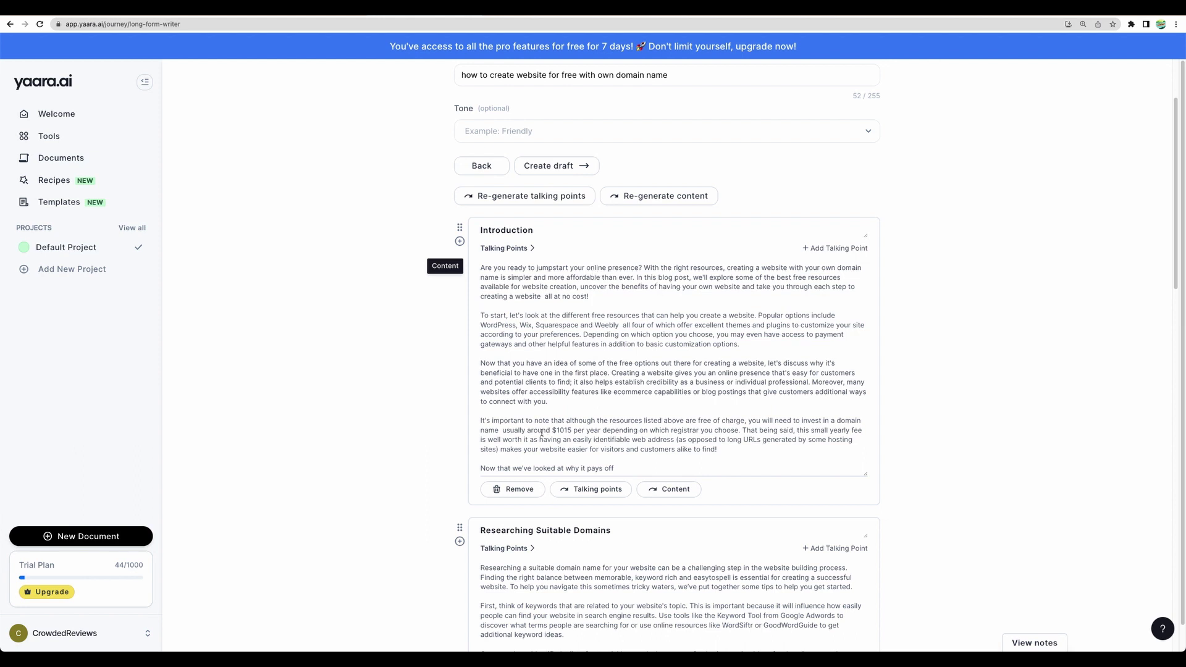
pyautogui.moveTo(541, 431); pyautogui.dragTo(576, 429)
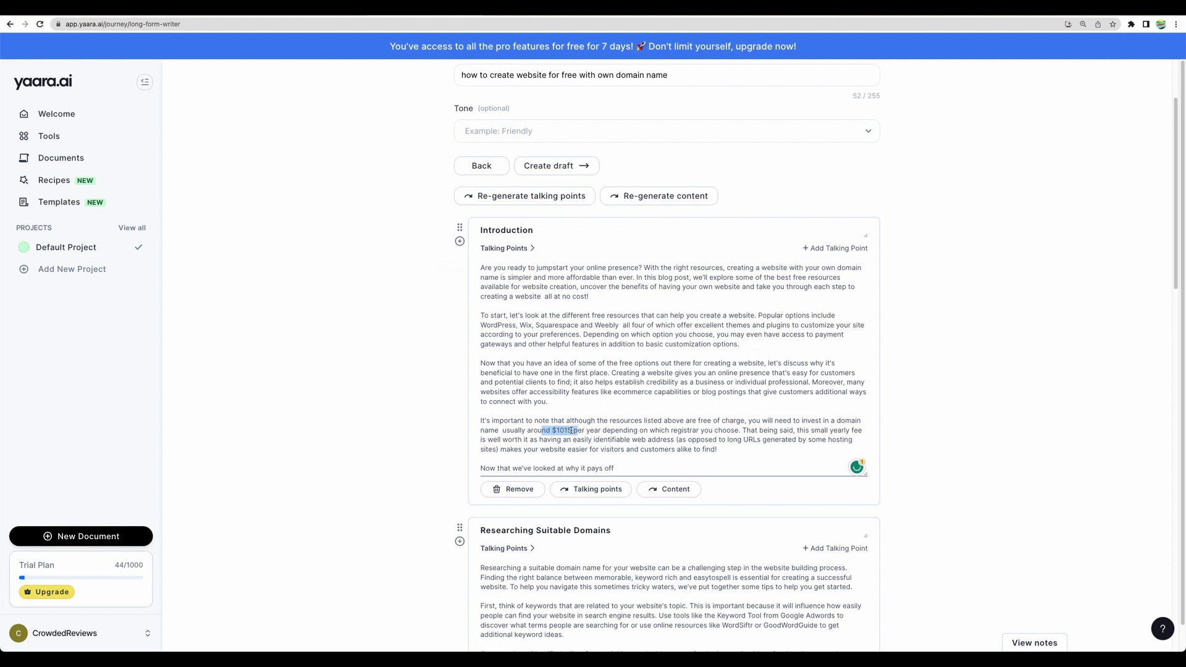
pyautogui.doubleClick(562, 431)
pyautogui.click(562, 431)
pyautogui.doubleClick(562, 431)
pyautogui.moveTo(801, 421); pyautogui.dragTo(595, 430)
pyautogui.click(593, 431)
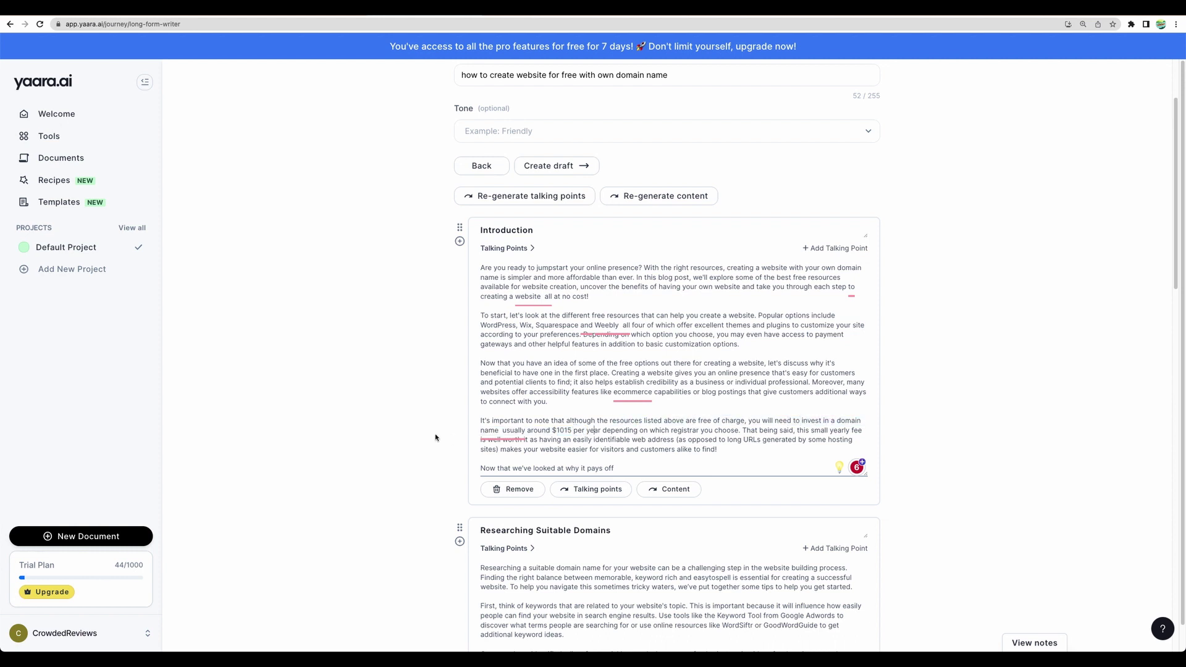
# - Review the opening text of the Registering a Domain Name section
pyautogui.scroll(-7, 421, 434)
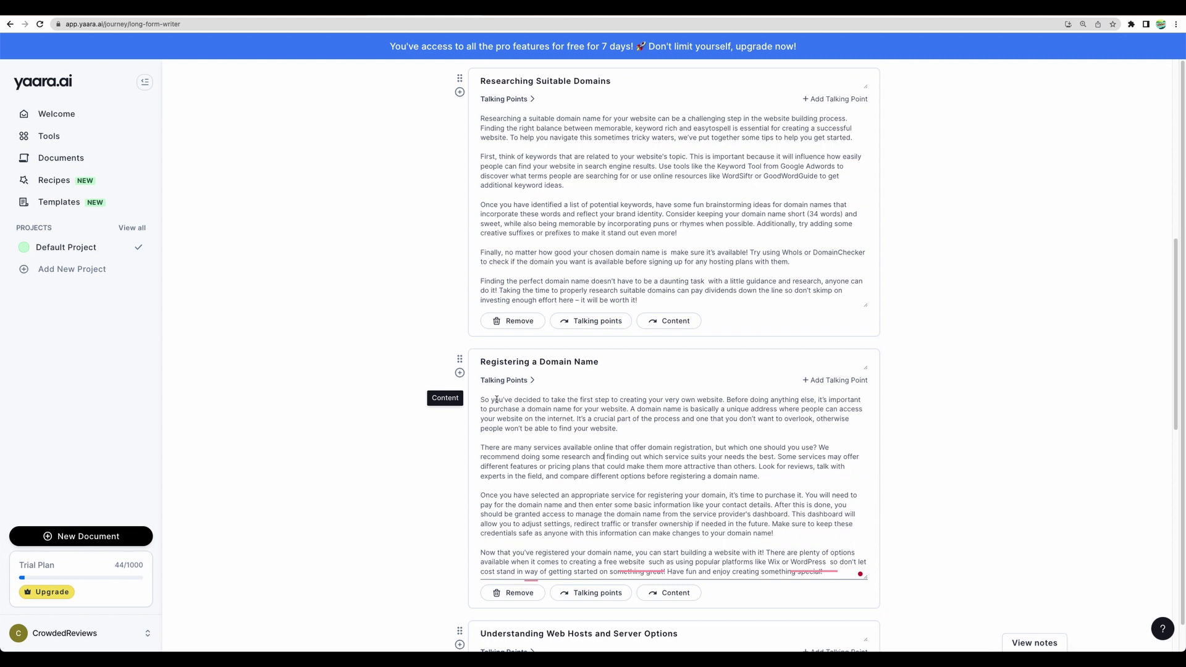
pyautogui.moveTo(490, 401); pyautogui.dragTo(642, 419)
pyautogui.click(630, 409)
pyautogui.moveTo(500, 400); pyautogui.dragTo(658, 400)
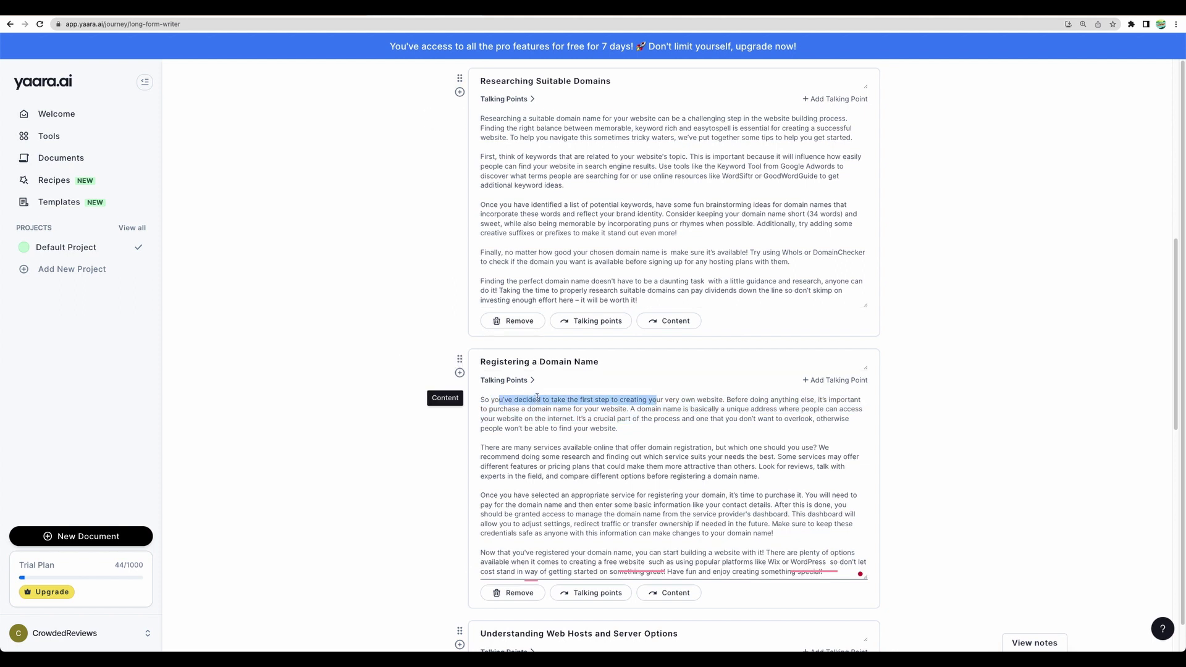
pyautogui.scroll(-15, 429, 389)
pyautogui.scroll(20, 429, 389)
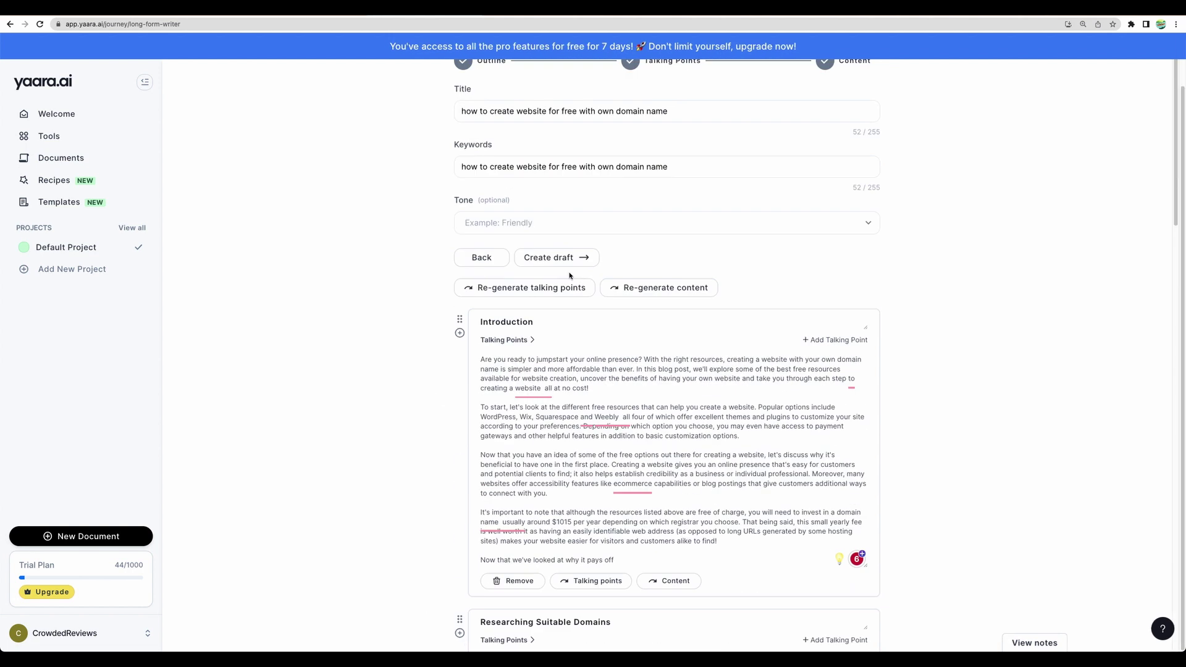
# - Create the full article draft, review it, and close the draft panel
pyautogui.click(569, 259)
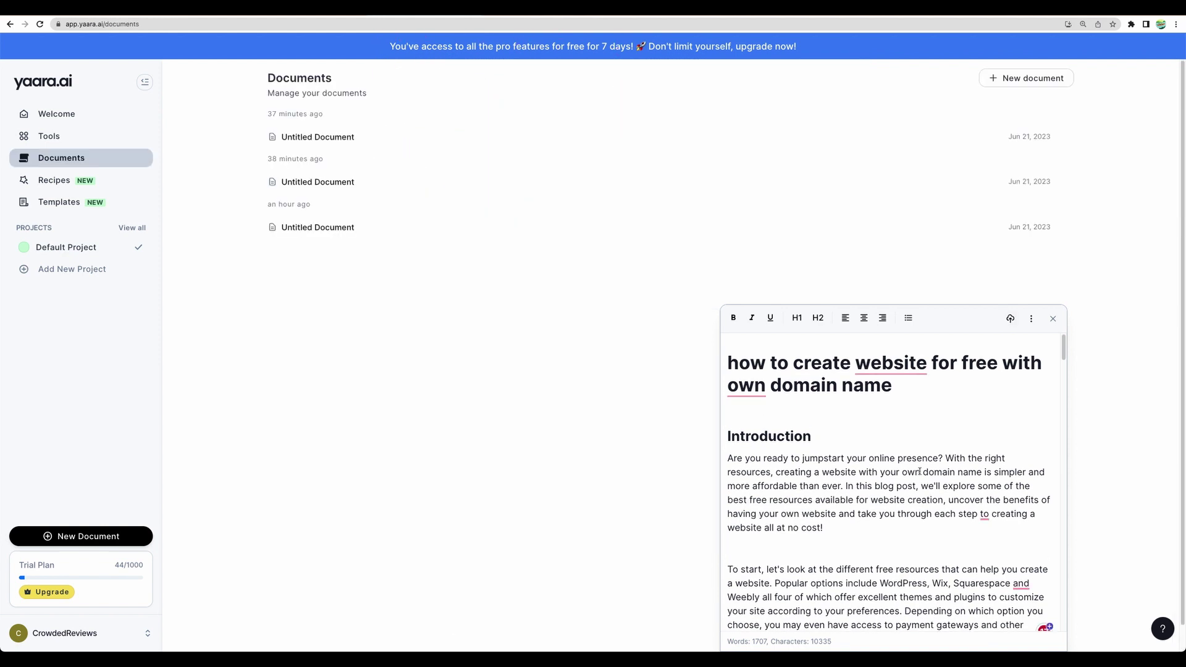
pyautogui.scroll(-10, 942, 475)
pyautogui.click(1053, 320)
# - Fill Blog in a Snap with topic 'easy way to make a website' and audience including entrepreneurs
pyautogui.scroll(-12, 711, 430)
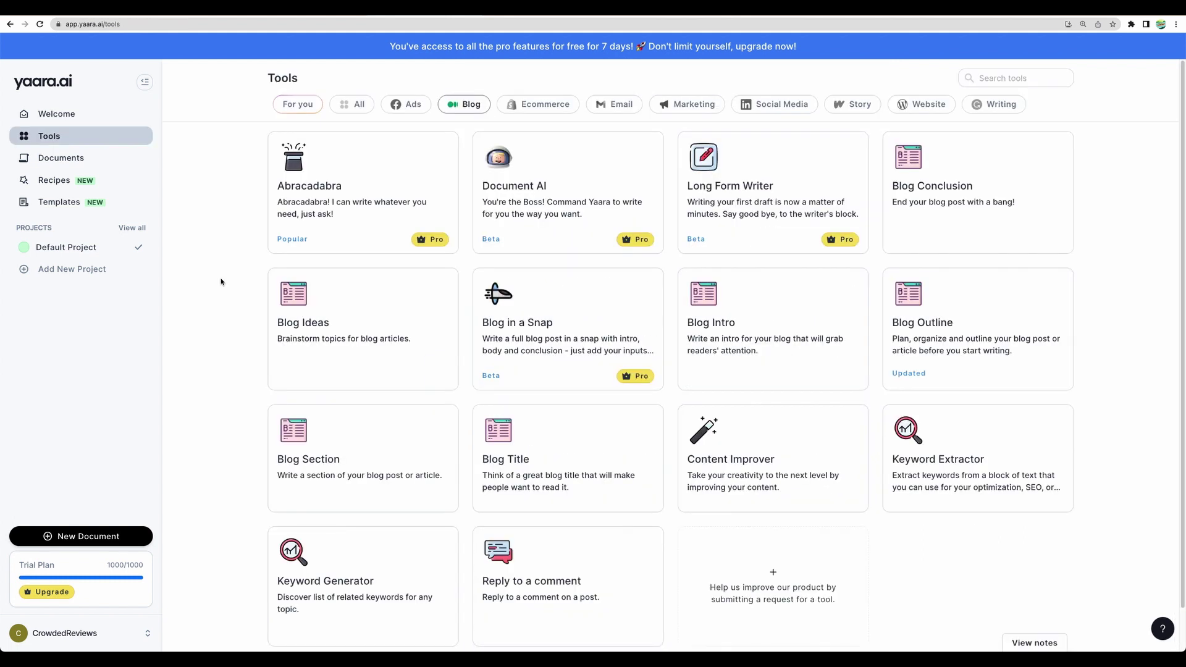
pyautogui.click(515, 328)
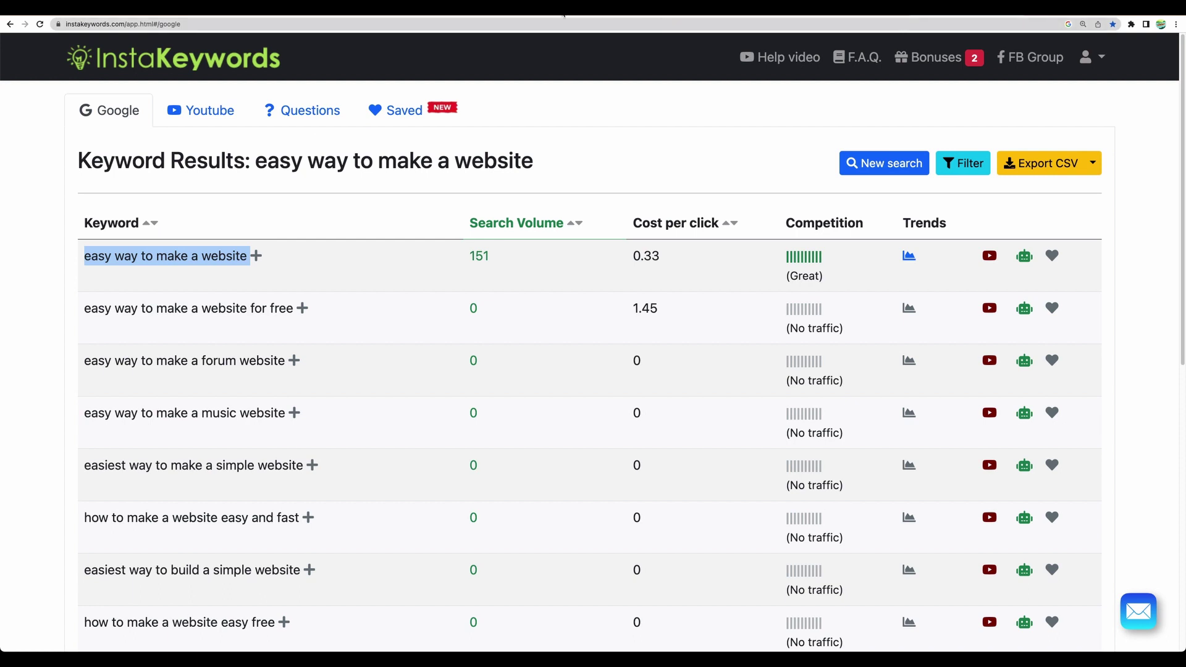
pyautogui.write('entrepreneurs')
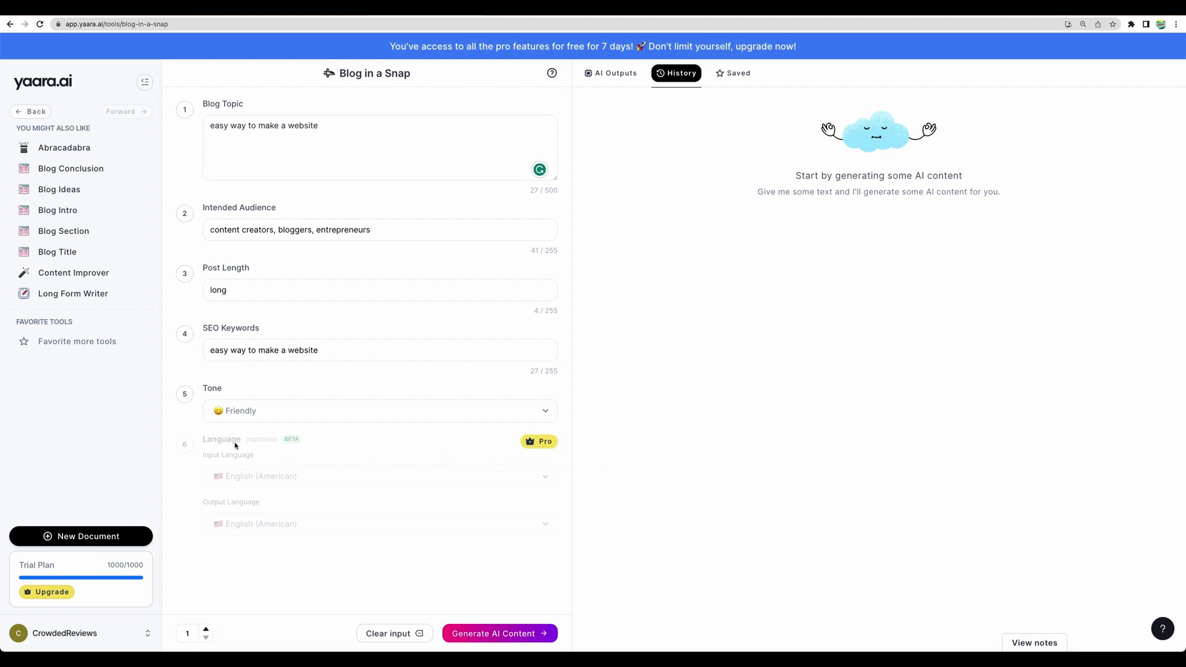
# - Start generating the medium-length Blog in a Snap post with Ctrl+Enter
pyautogui.hotkey('ctrl', 'Return')
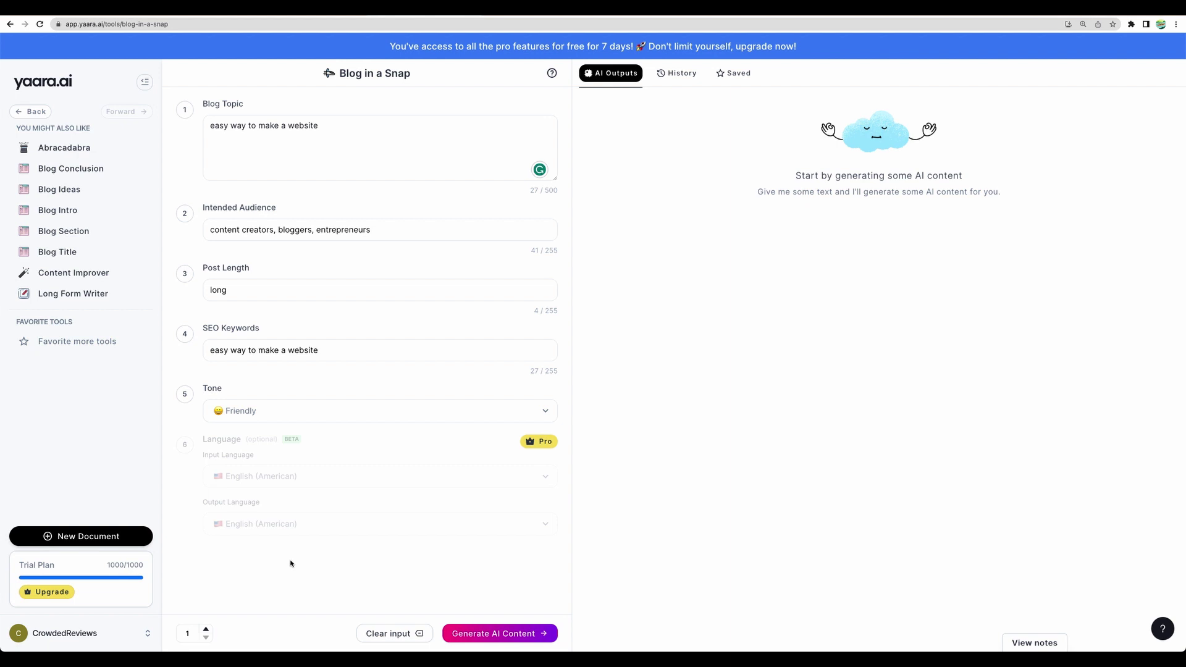
# - Generate the medium post, then a long version titled 'How to Create a Website the Easy Way'
pyautogui.click(508, 639)
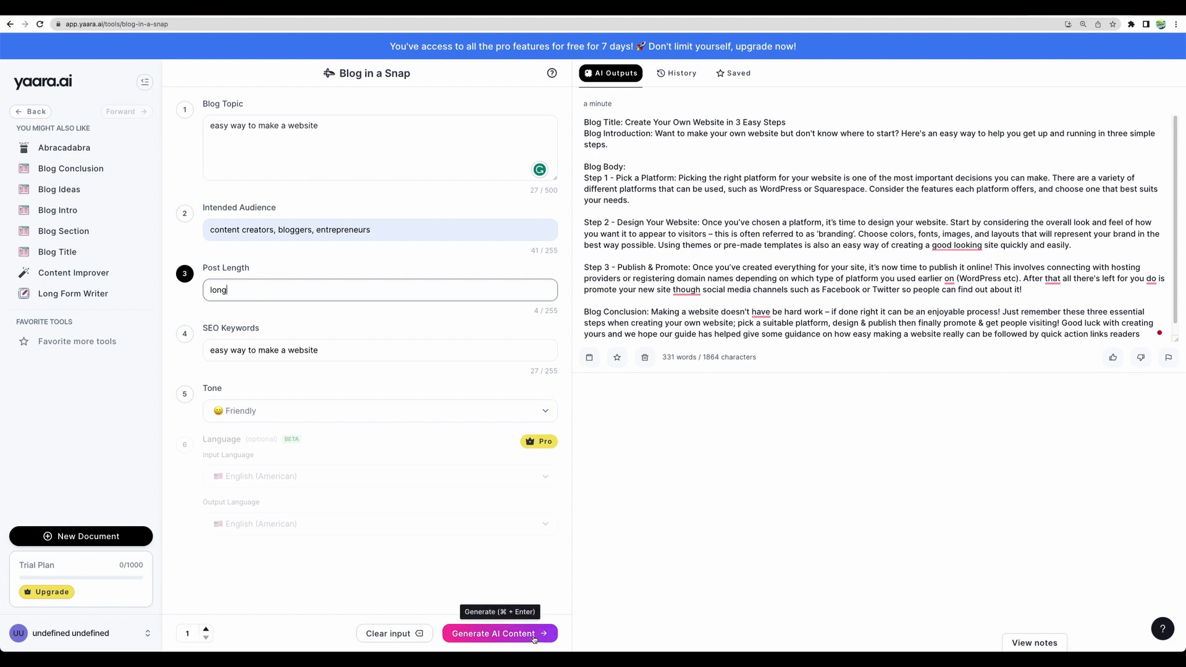
pyautogui.click(508, 634)
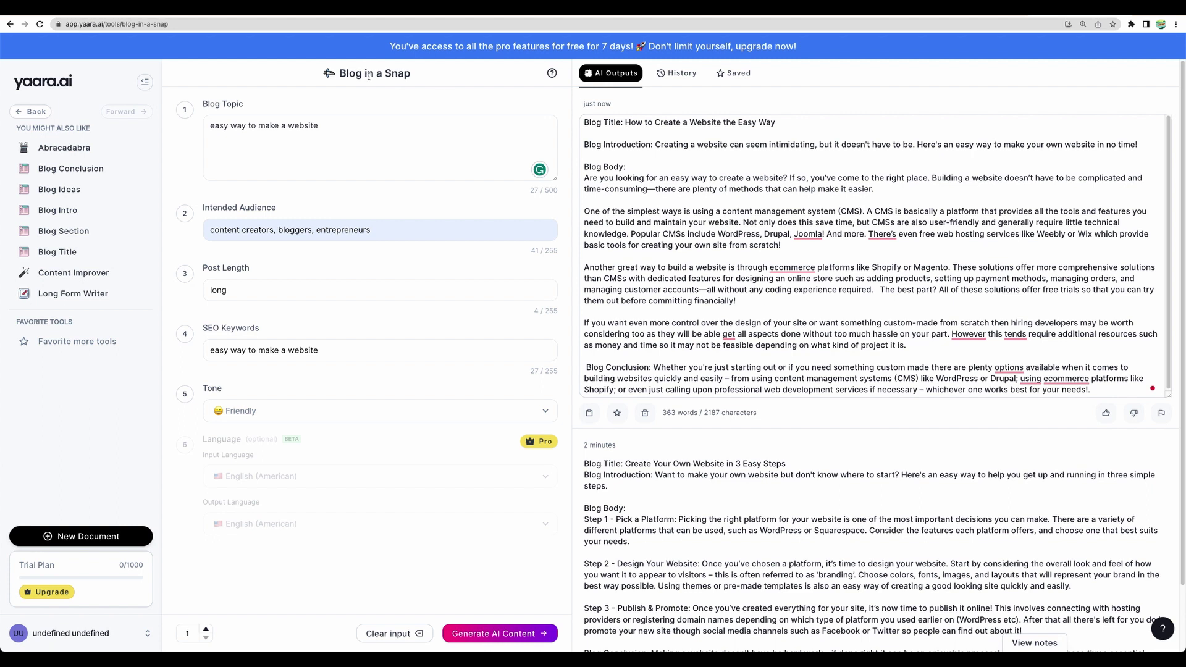
pyautogui.click(729, 324)
# - Open Abracadabra and its main-points help article, scrolled to the Clarify the Topic heading
pyautogui.hotkey('alt', 'Left')
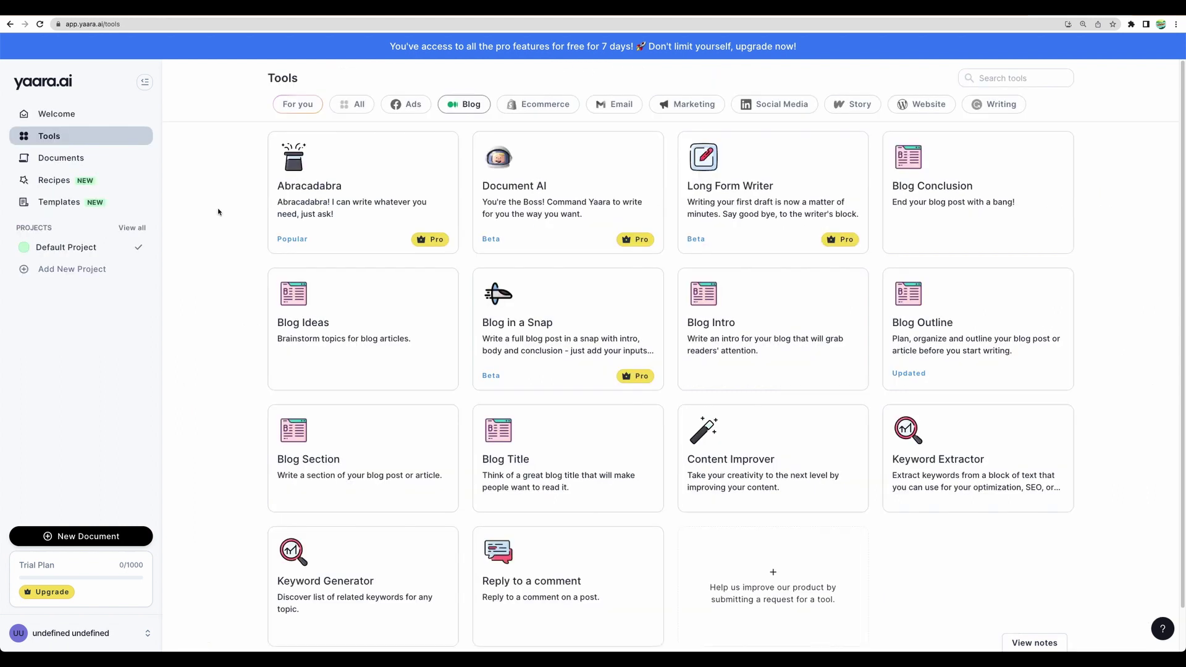
pyautogui.click(303, 143)
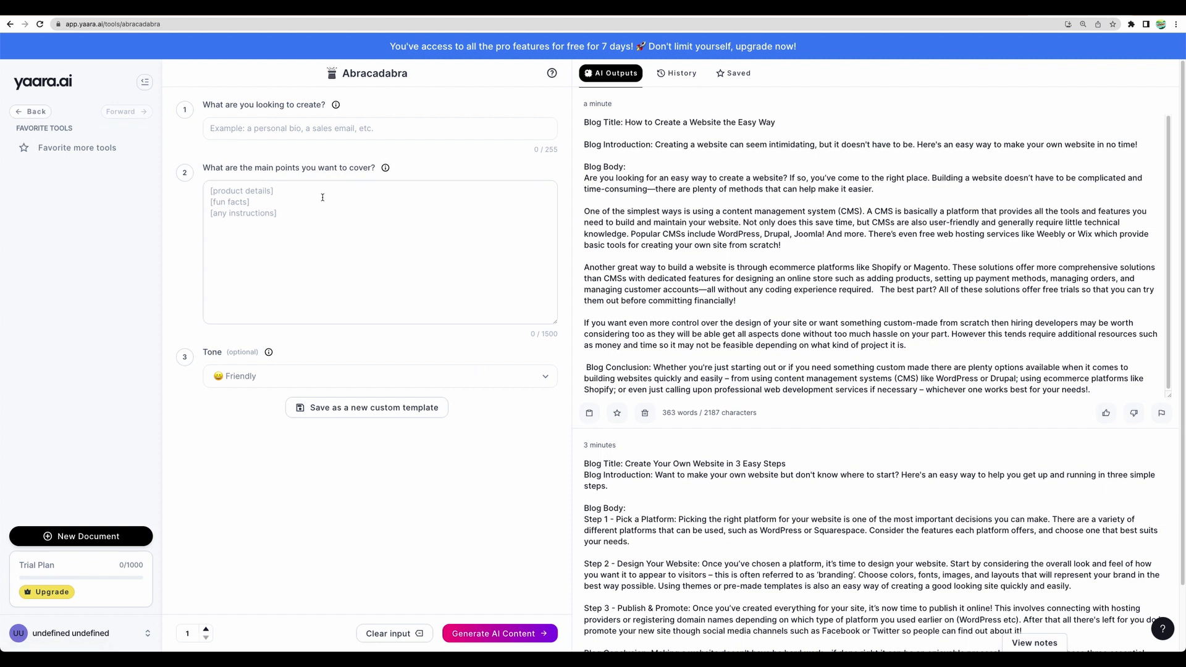
pyautogui.click(387, 171)
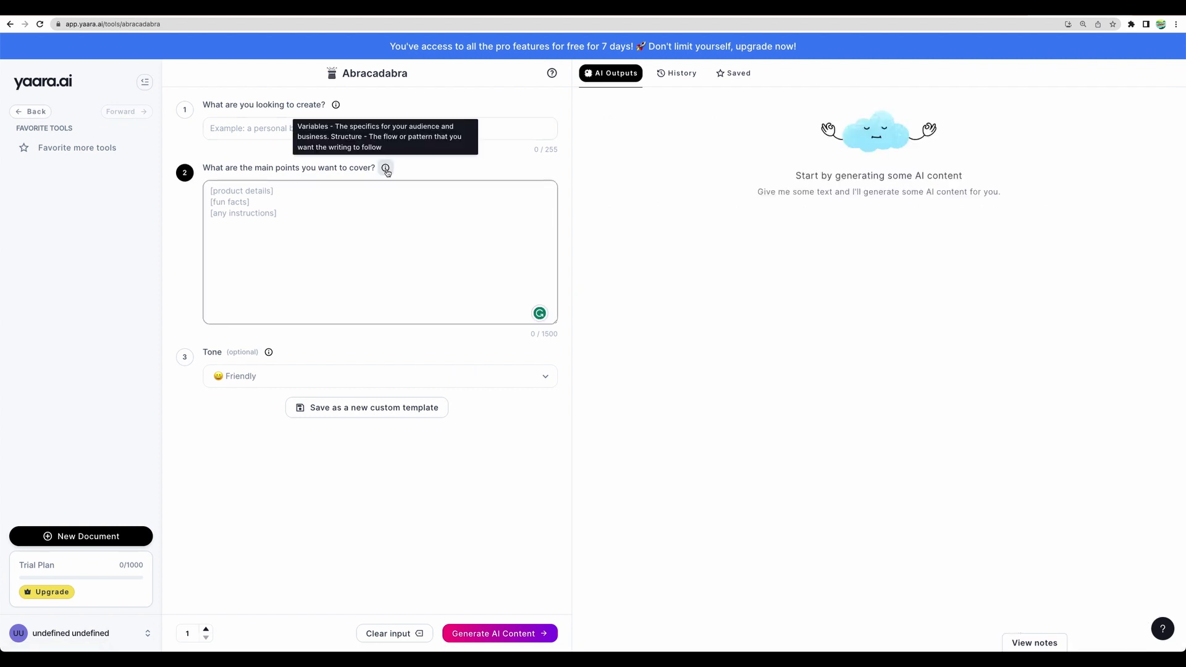
pyautogui.click(386, 170)
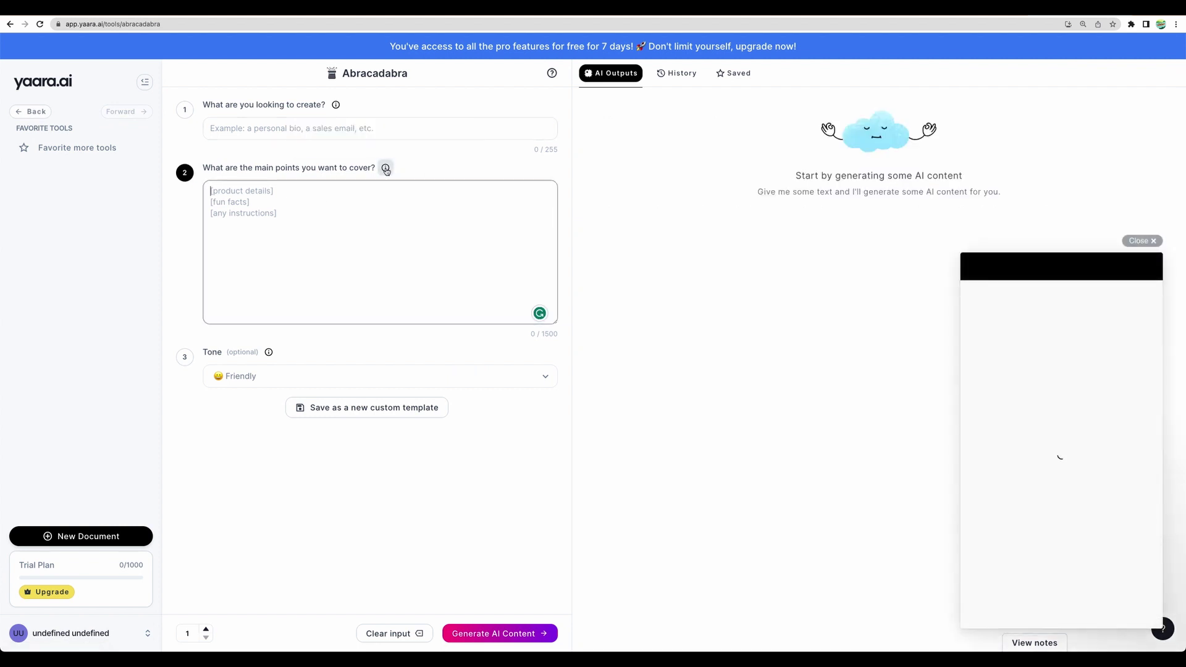
pyautogui.scroll(-5, 1038, 424)
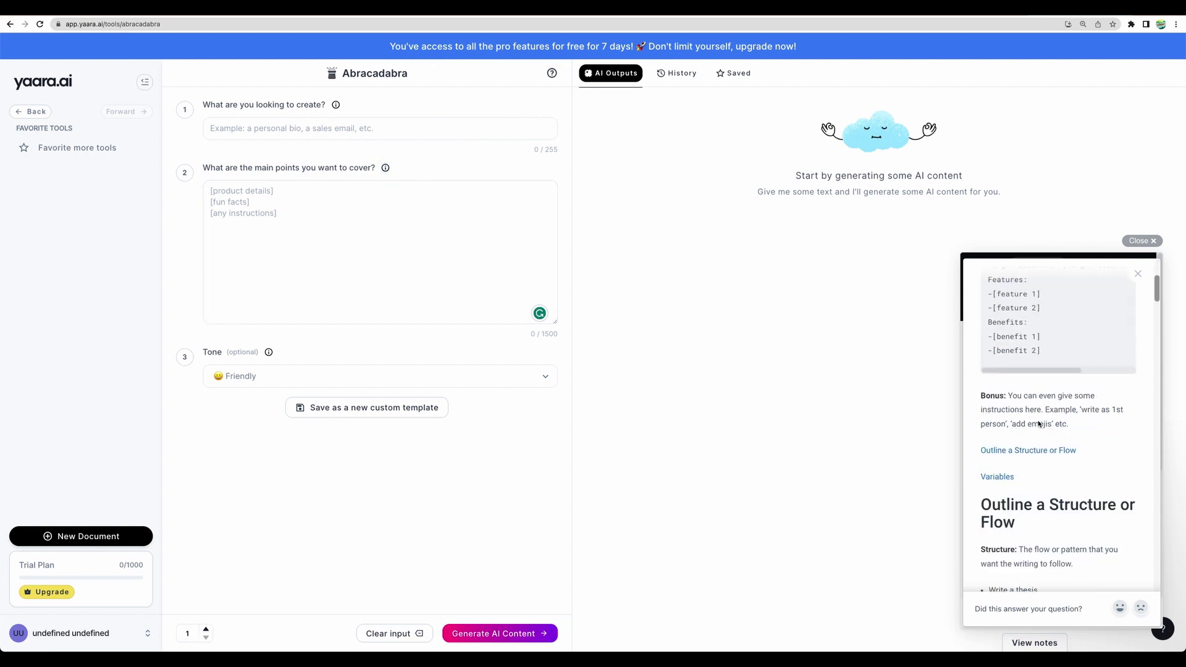
pyautogui.scroll(-15, 1038, 423)
pyautogui.tripleClick(1022, 290)
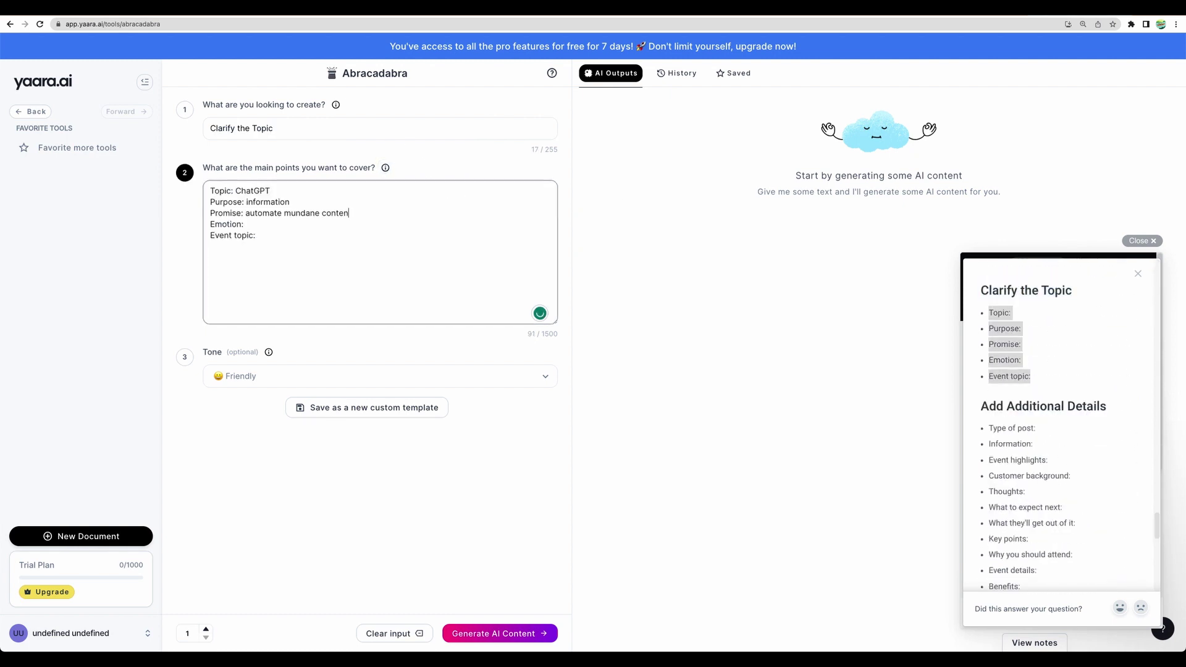
# - Complete the outline's topic lines, ending the Event line with 'ChatGPT', and generate the 125-word paragraph
pyautogui.write('t creation tas')
pyautogui.write('G')
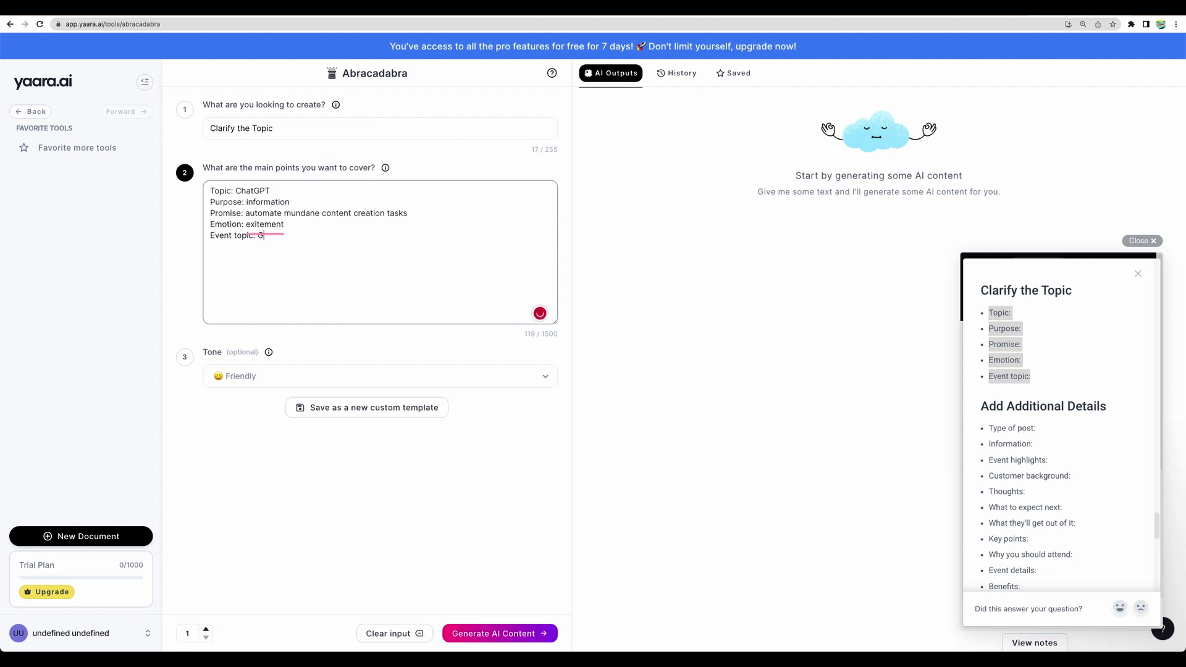
pyautogui.press('BackSpace')
pyautogui.press('BackSpace')
pyautogui.write('ChatGPT')
pyautogui.click(516, 634)
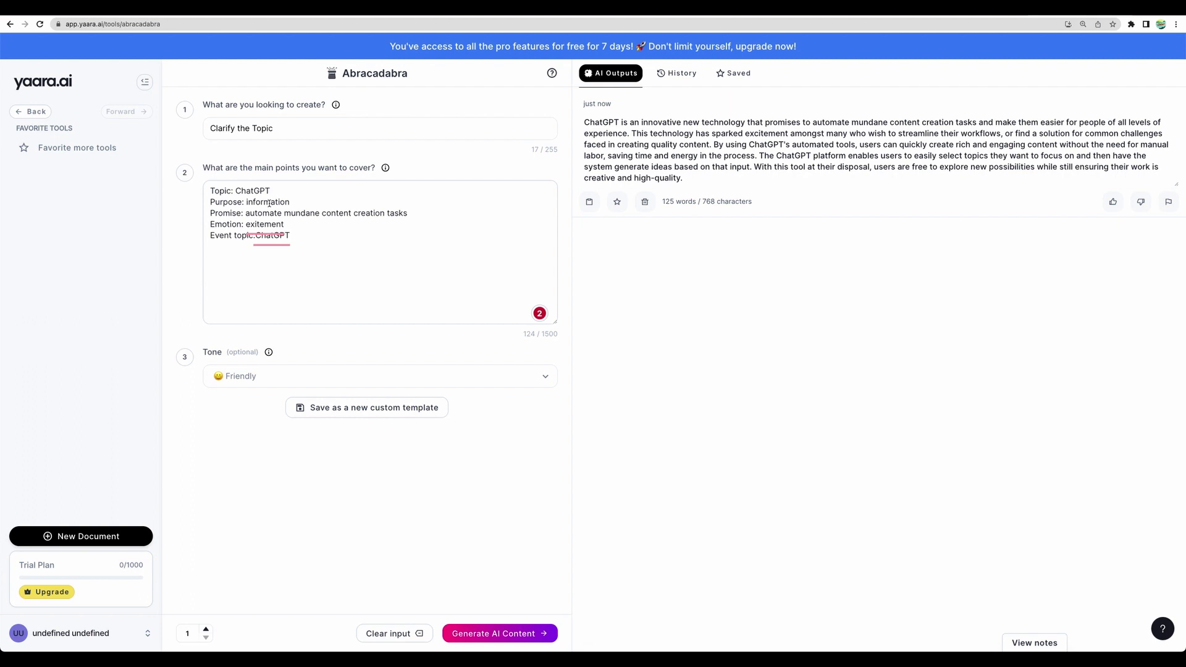
# - Go back to the Tools overview
pyautogui.moveTo(254, 213); pyautogui.dragTo(409, 212)
pyautogui.click(409, 212)
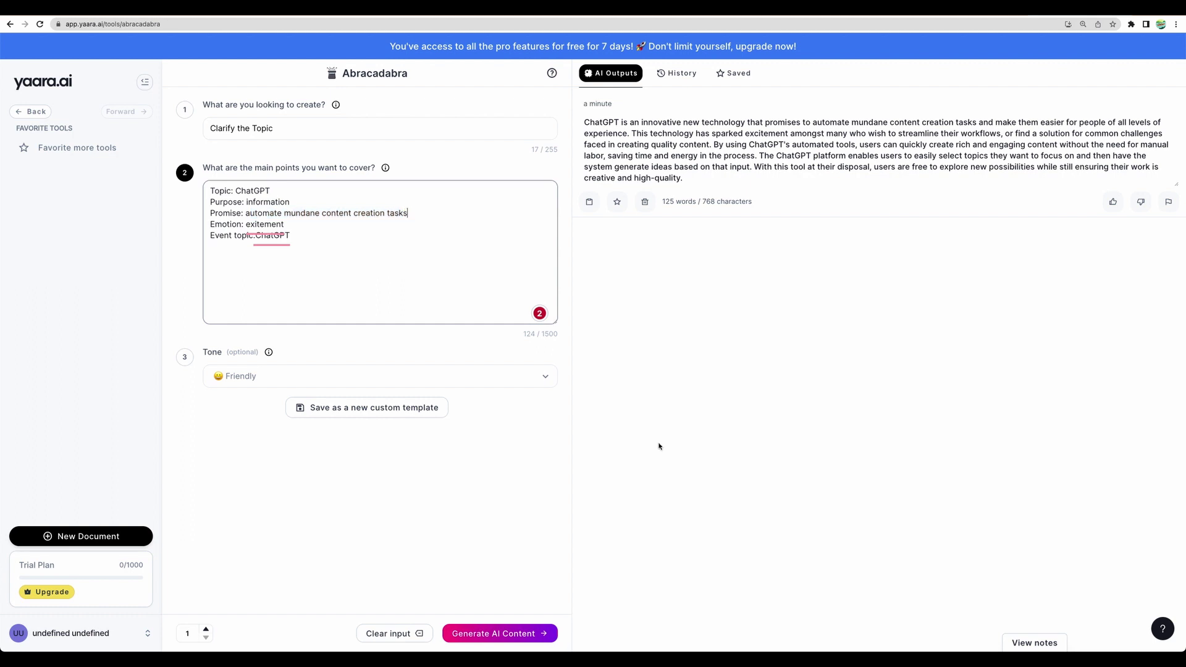
pyautogui.click(144, 82)
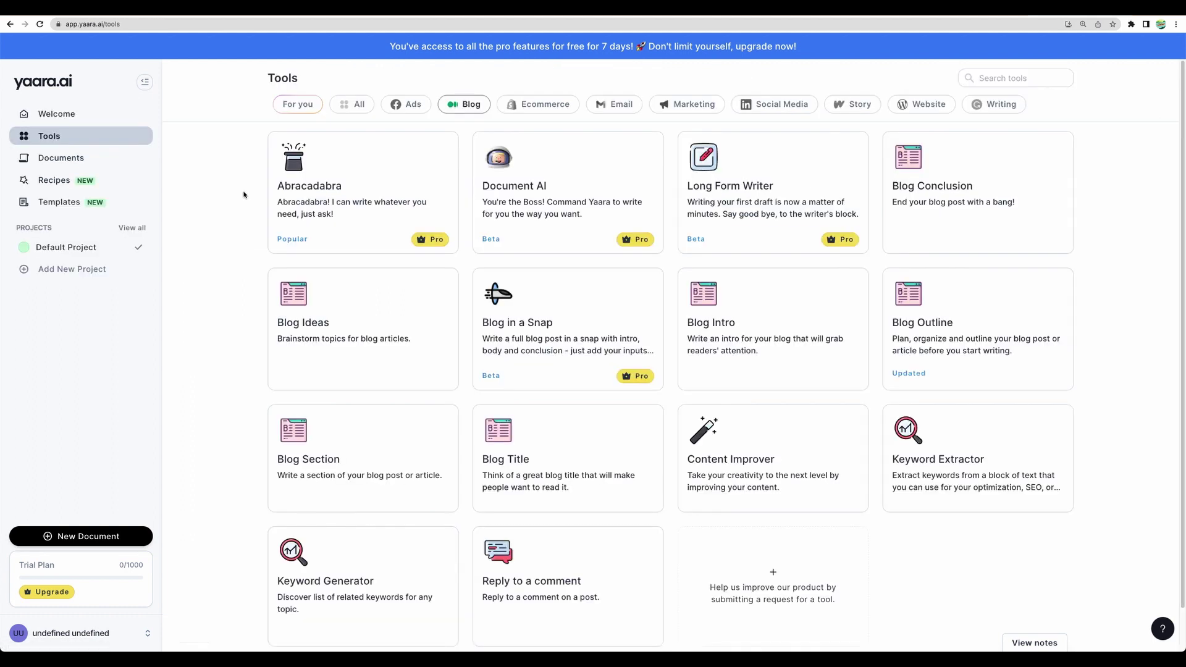
# - Create a new blank document with the Abracadabra panel open beside it
pyautogui.click(550, 209)
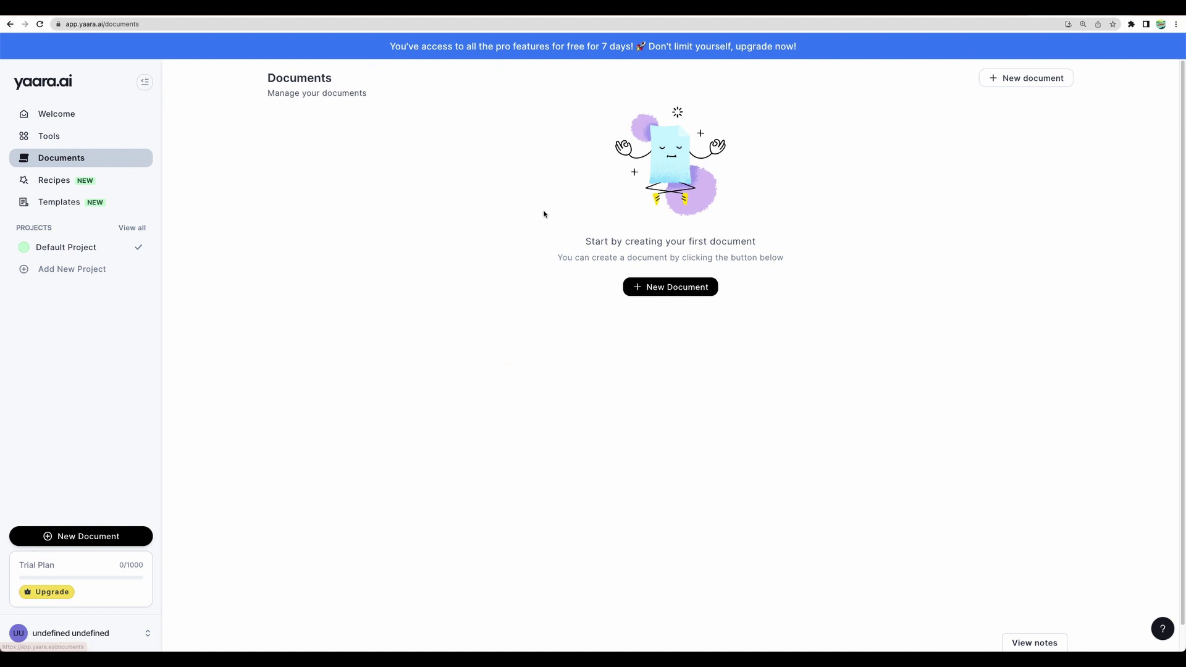
pyautogui.click(692, 295)
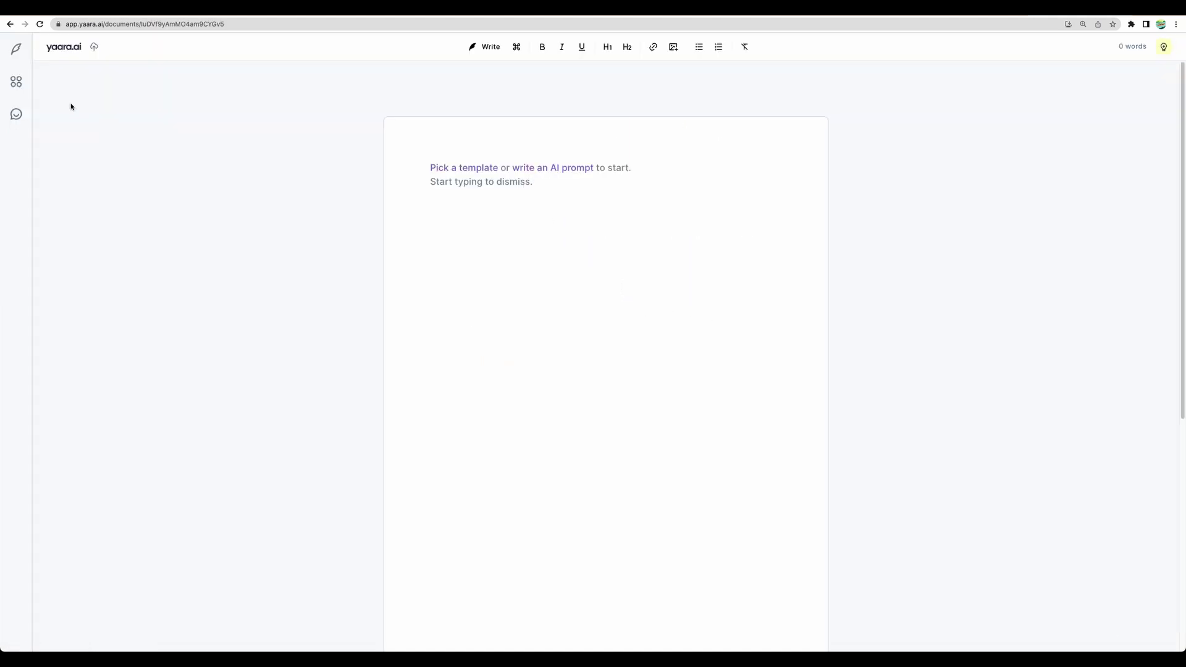
pyautogui.click(16, 81)
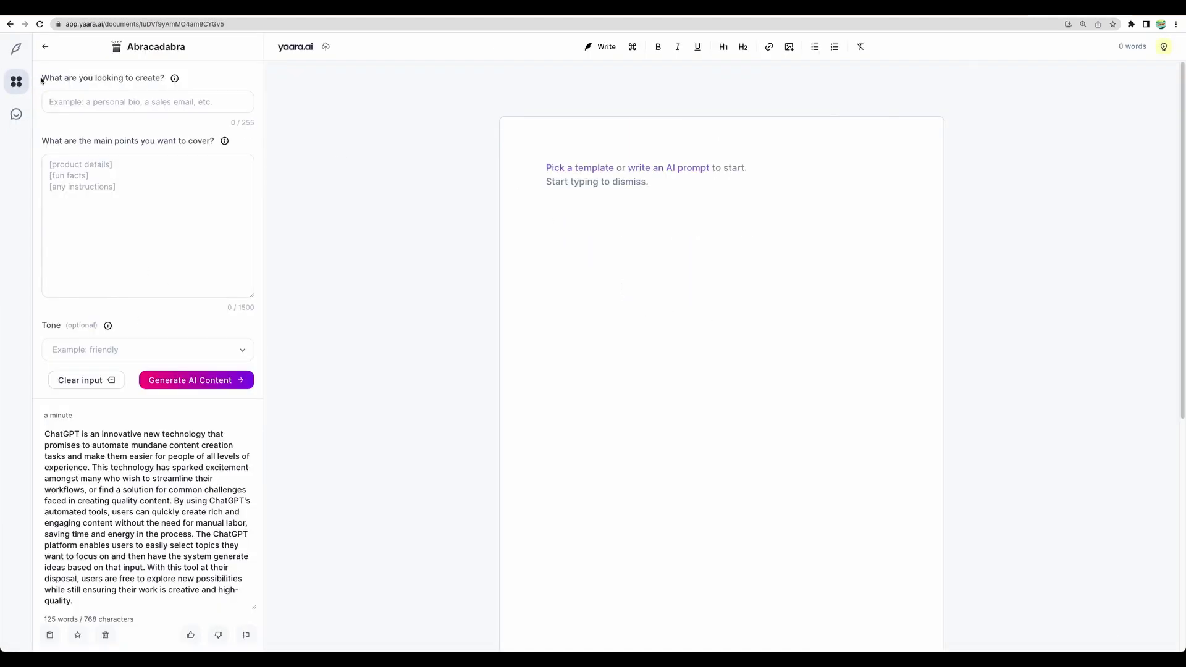
pyautogui.click(16, 82)
pyautogui.click(16, 81)
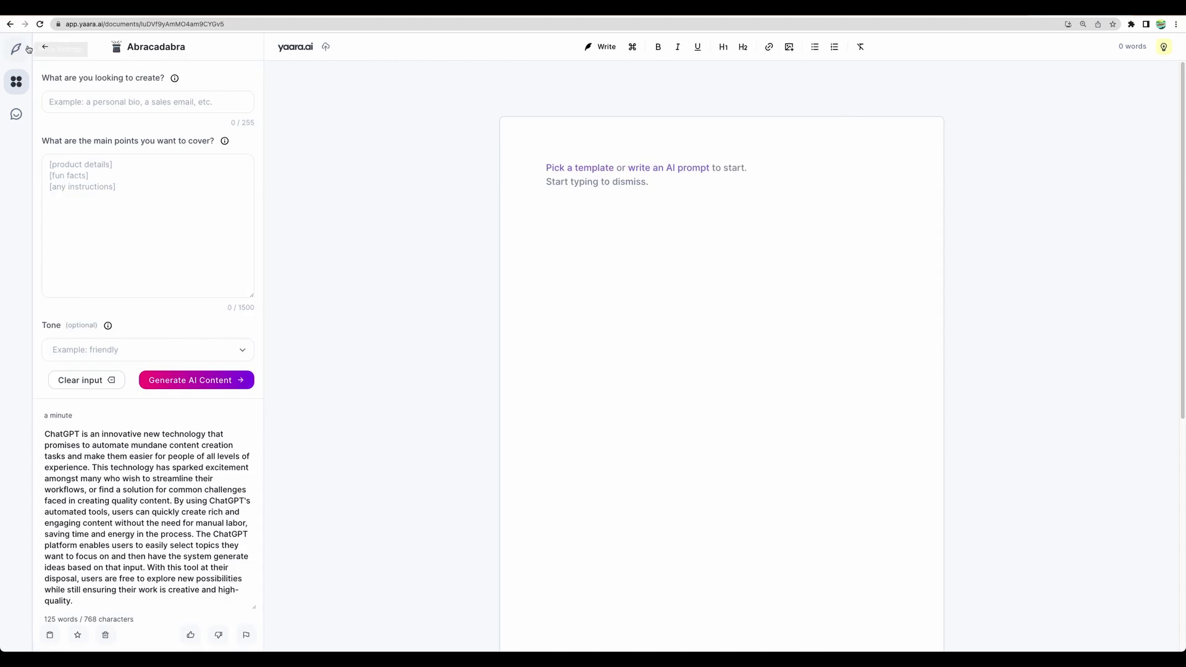
# - Return to the AI Tools list and scroll down to its end
pyautogui.click(44, 47)
pyautogui.scroll(-15, 119, 251)
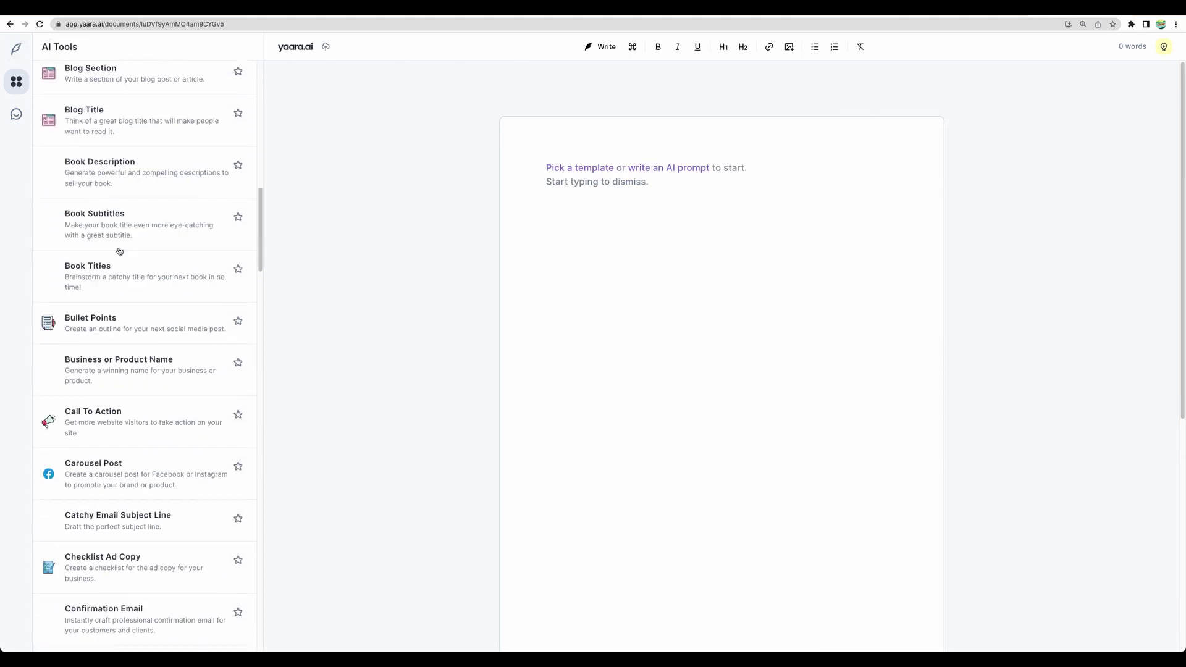
pyautogui.scroll(-15, 119, 251)
pyautogui.scroll(20, 119, 251)
pyautogui.scroll(-20, 120, 251)
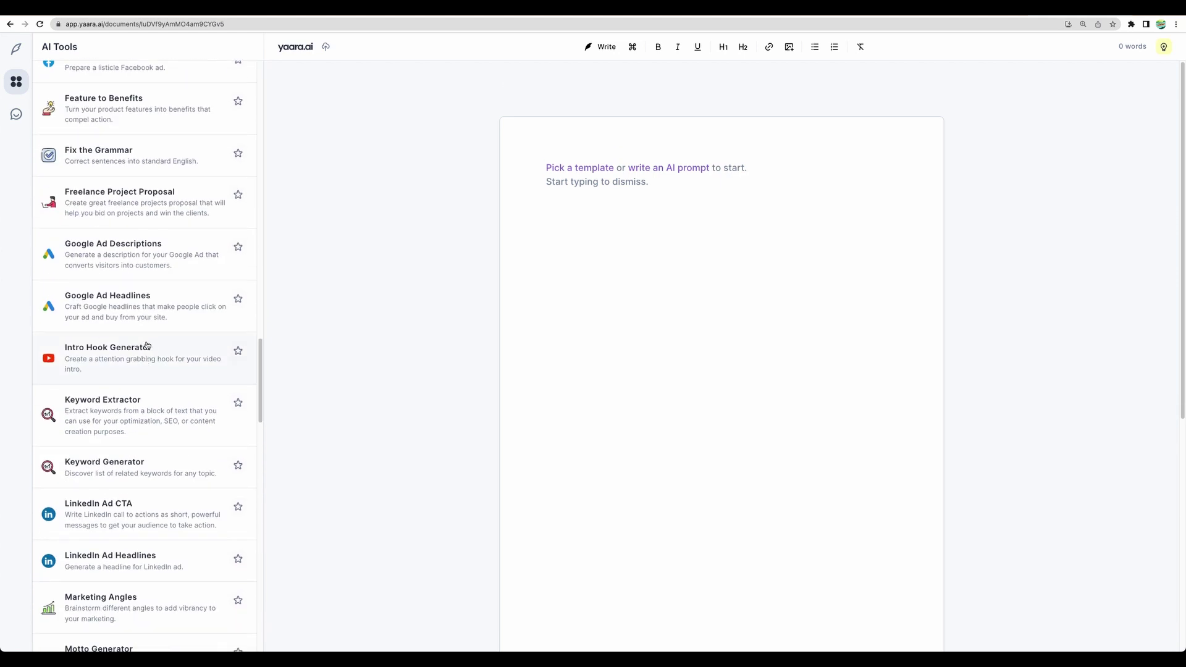
pyautogui.scroll(-15, 153, 358)
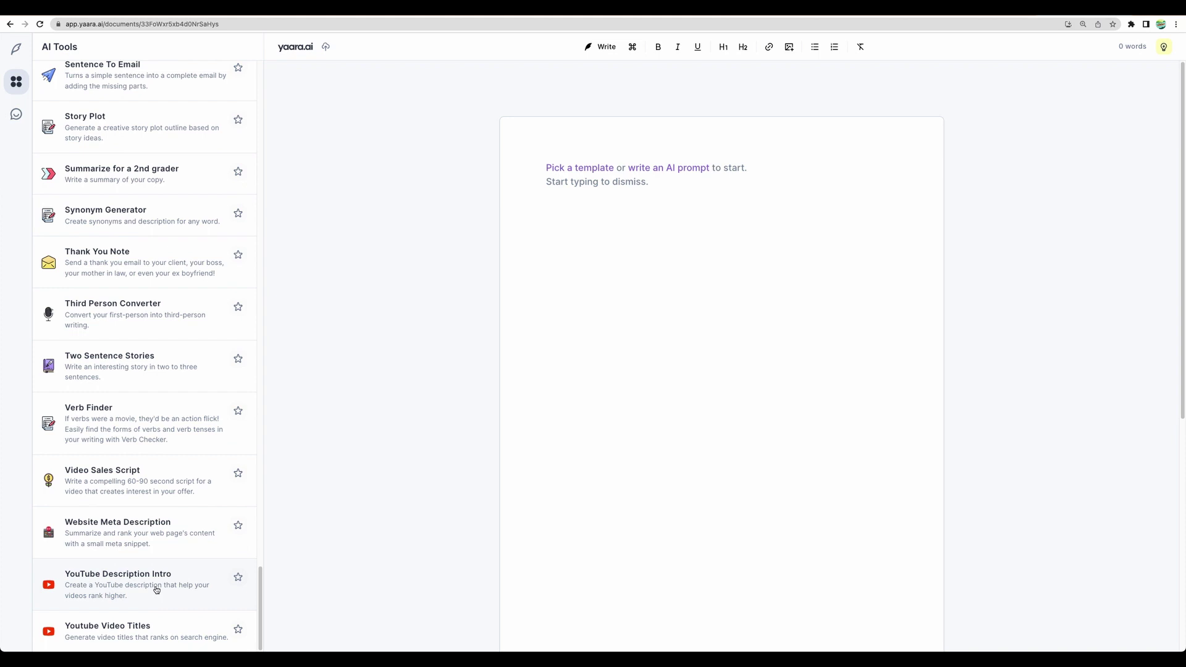
# - Run YouTube Description Intro with the pasted title and a ChatGPT hidden-features description for YouTube creators
pyautogui.click(157, 590)
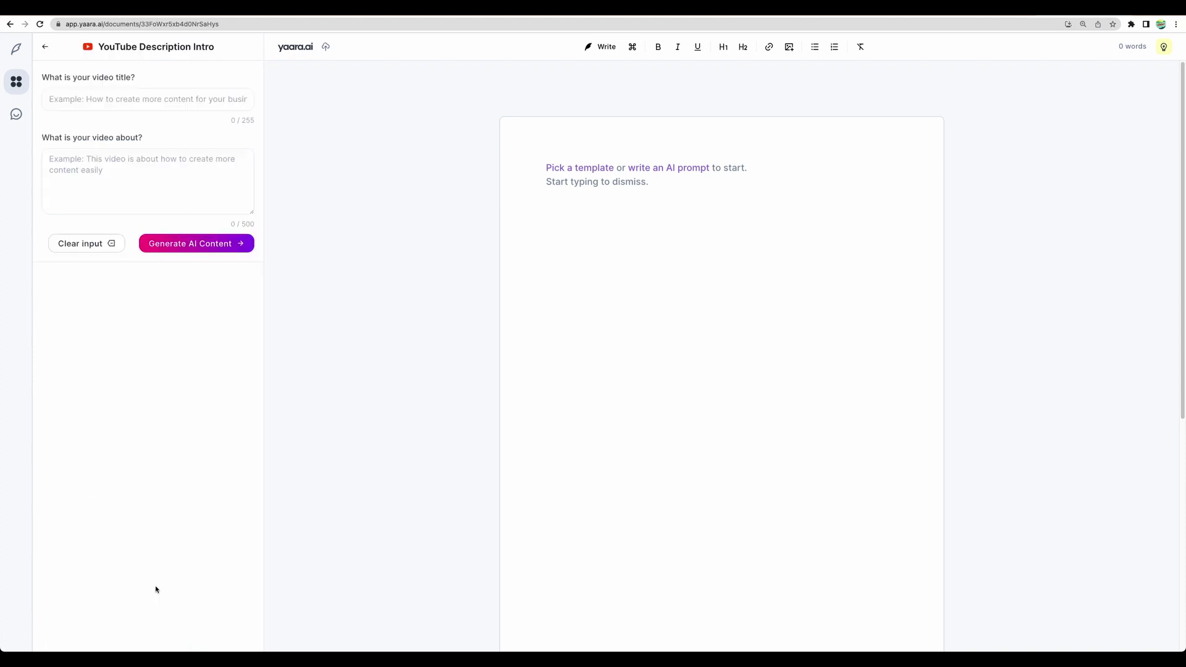
pyautogui.click(144, 99)
pyautogui.write('ChatGPT - 3 hidden features to help your rankings')
pyautogui.press('Tab')
pyautogui.write('Top 3 hidden features of ChatGPT to help YouTube content creators having better rankings with their videos')
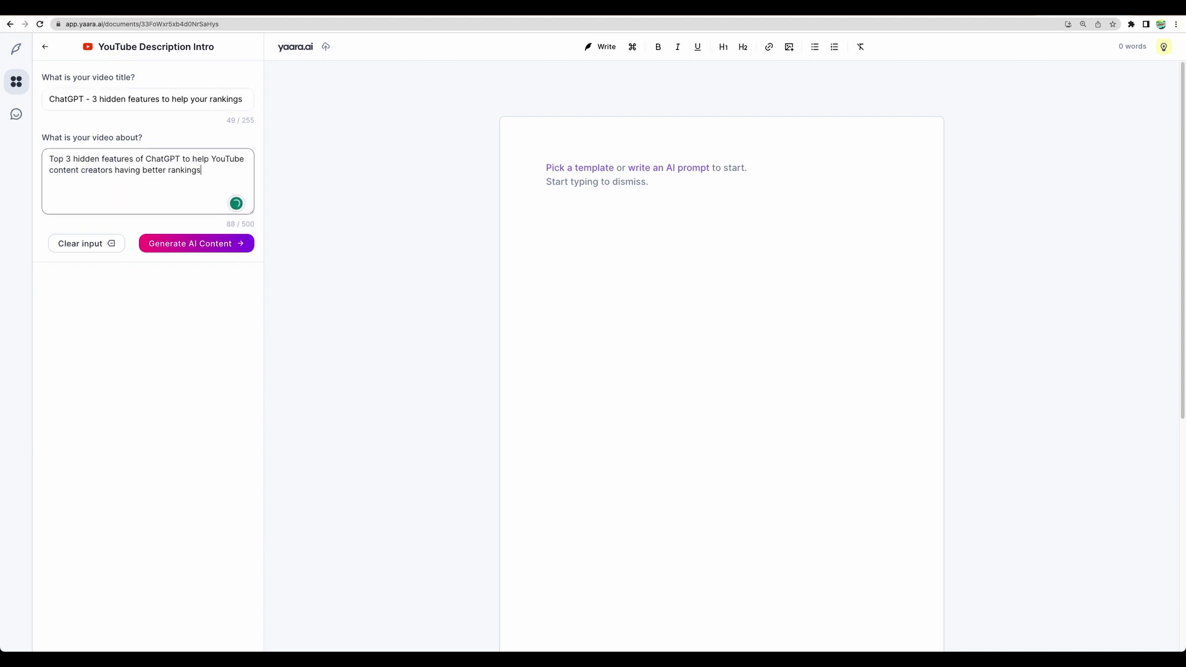
pyautogui.click(187, 244)
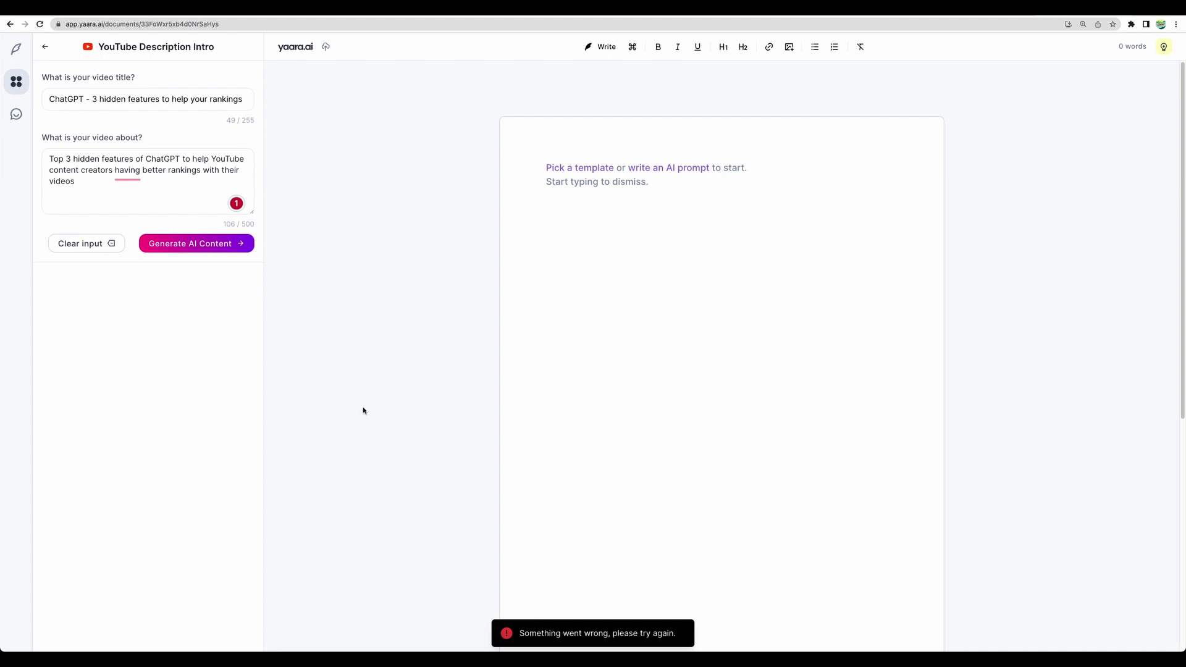
pyautogui.click(625, 195)
# - Paste the VPS hosting pros-and-cons prompt and have the AI write and continue four times
pyautogui.click(656, 172)
pyautogui.write('wirte 5 pros and cons about vps hosting, unordered list')
pyautogui.press('super+j')
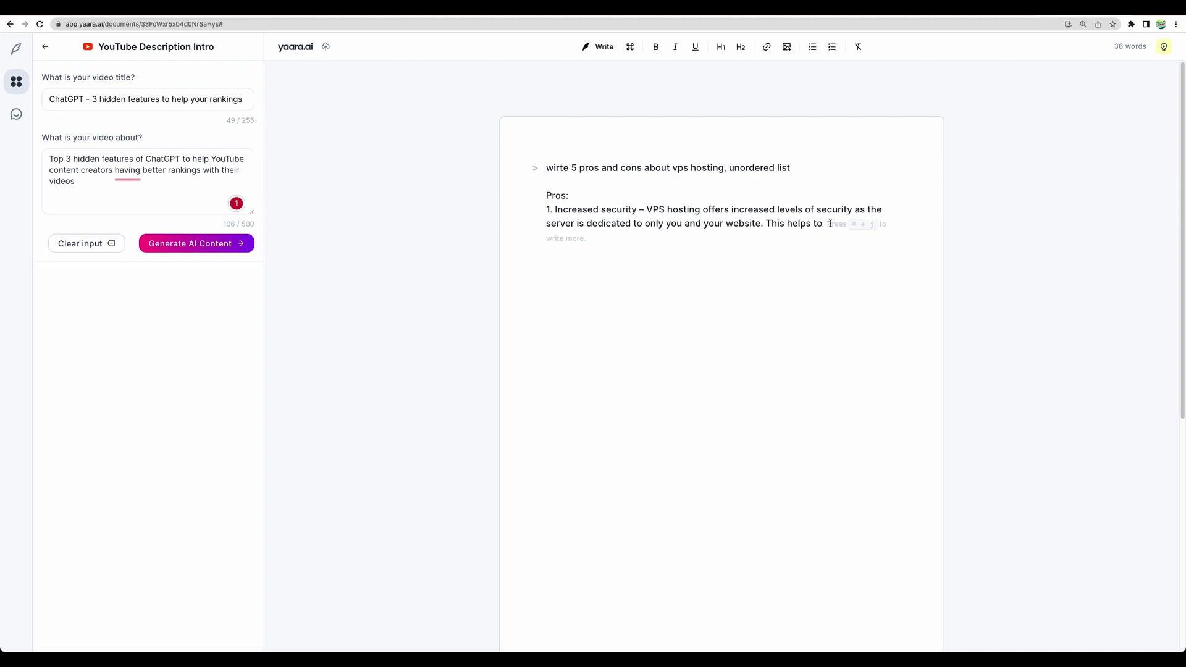
pyautogui.press('super+j')
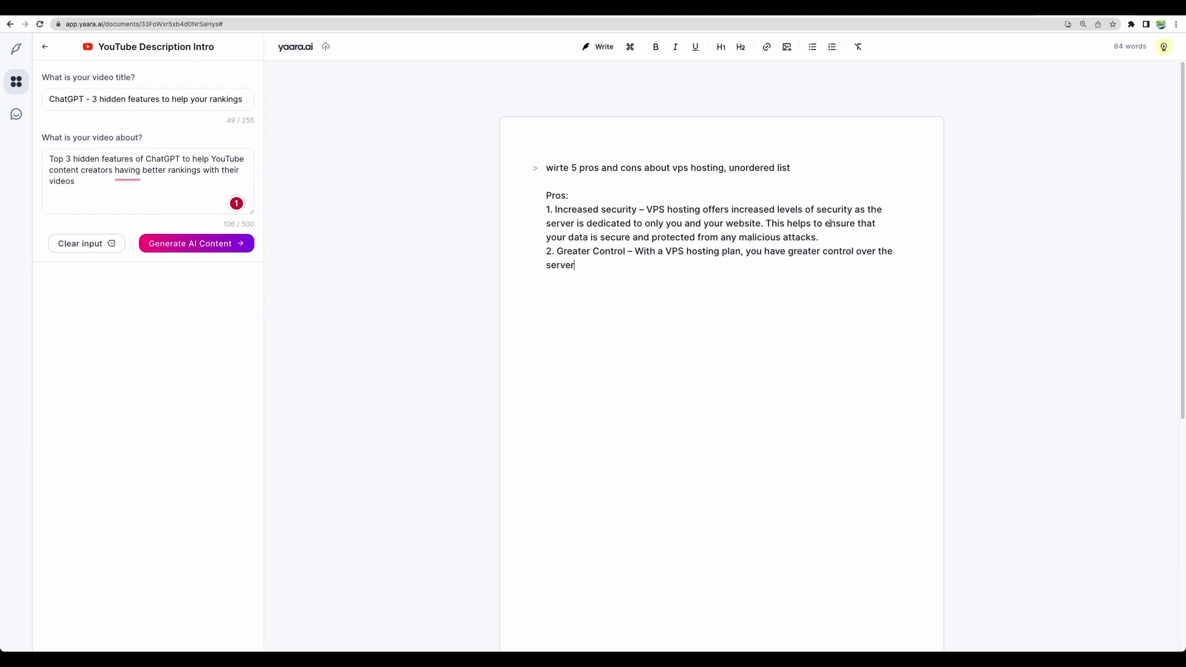
pyautogui.press('super+j')
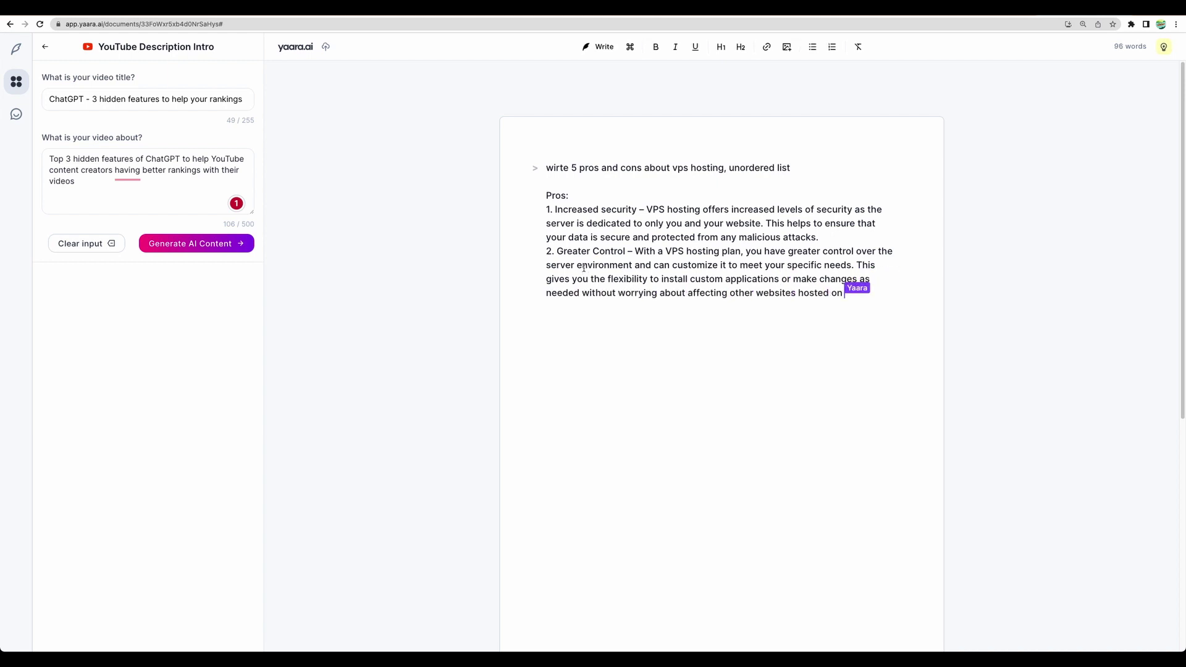
pyautogui.press('super+j')
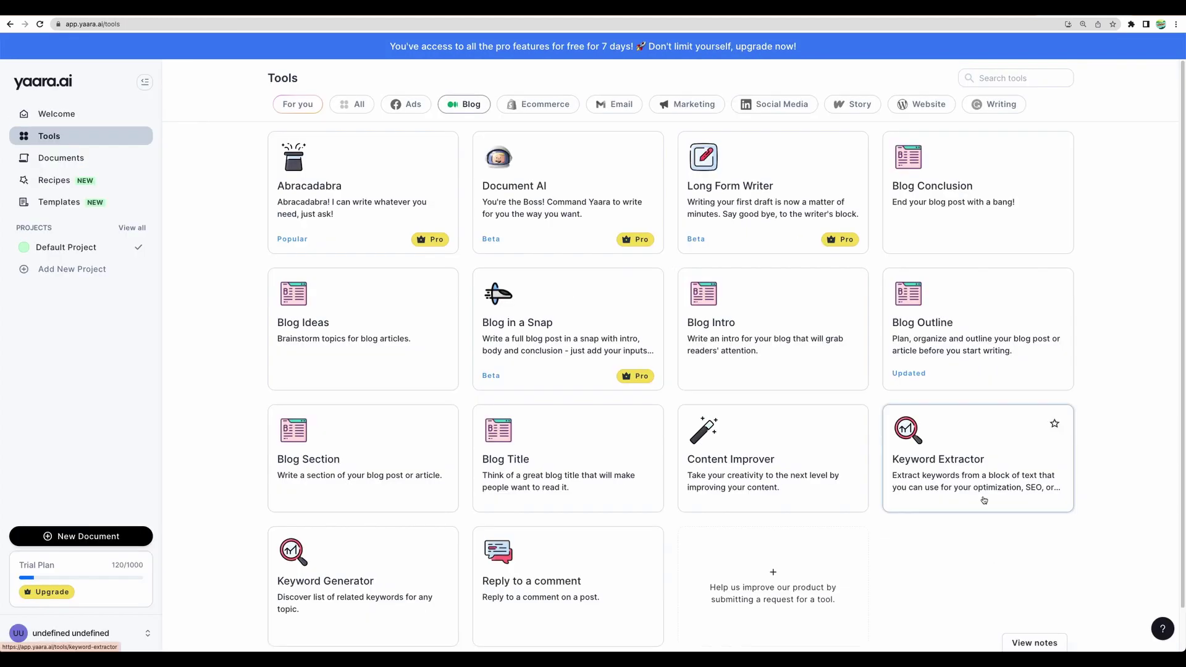
# - Open Keyword Extractor, then select the domain-name guide's heading, paragraph and both bullet points
pyautogui.click(969, 479)
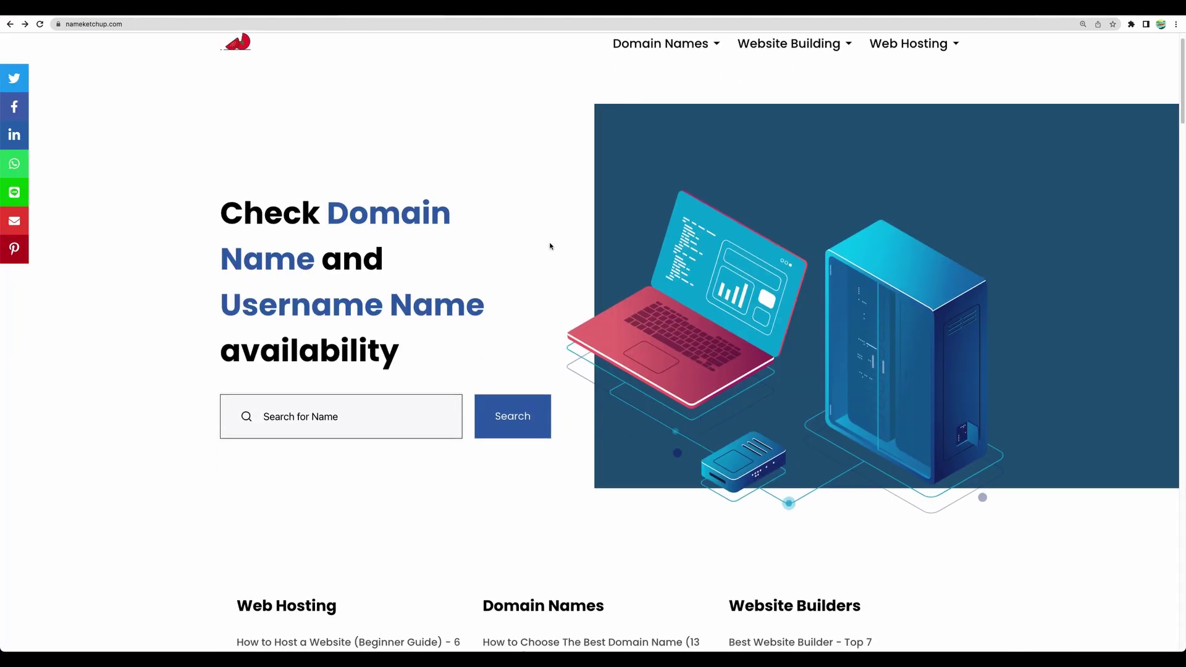
pyautogui.scroll(-5, 550, 247)
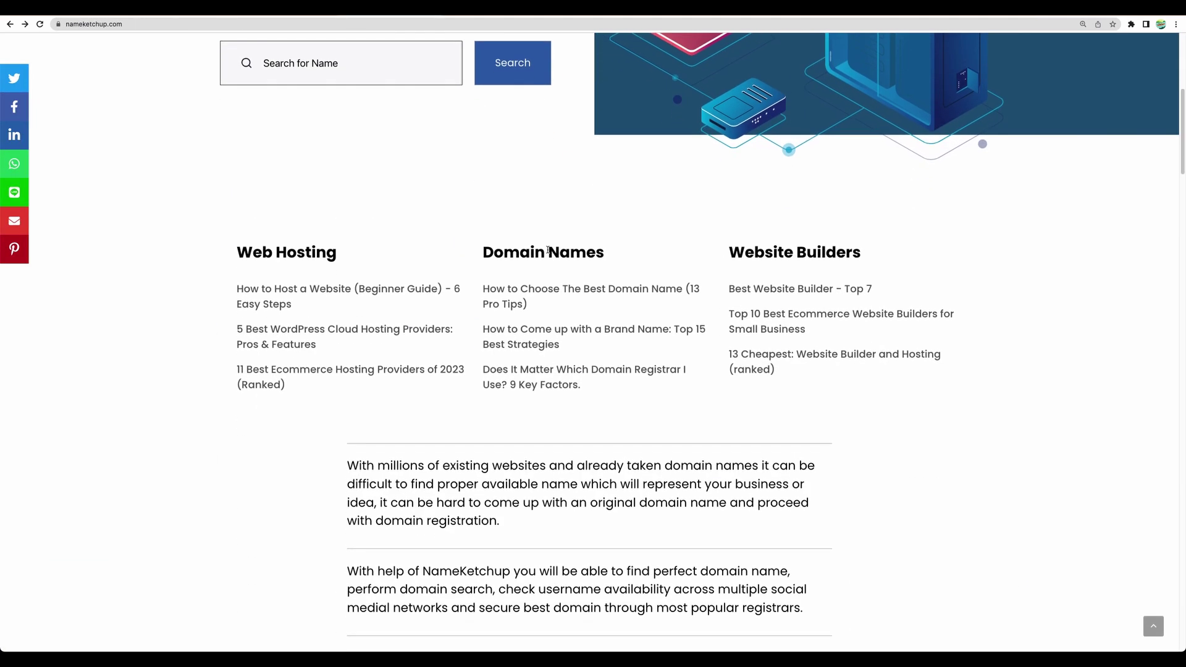
pyautogui.click(539, 288)
pyautogui.moveTo(387, 285); pyautogui.dragTo(405, 455)
pyautogui.press('super+c')
pyautogui.scroll(-3, 405, 455)
pyautogui.keyDown('shift'); pyautogui.click(690, 497); pyautogui.keyUp('shift')
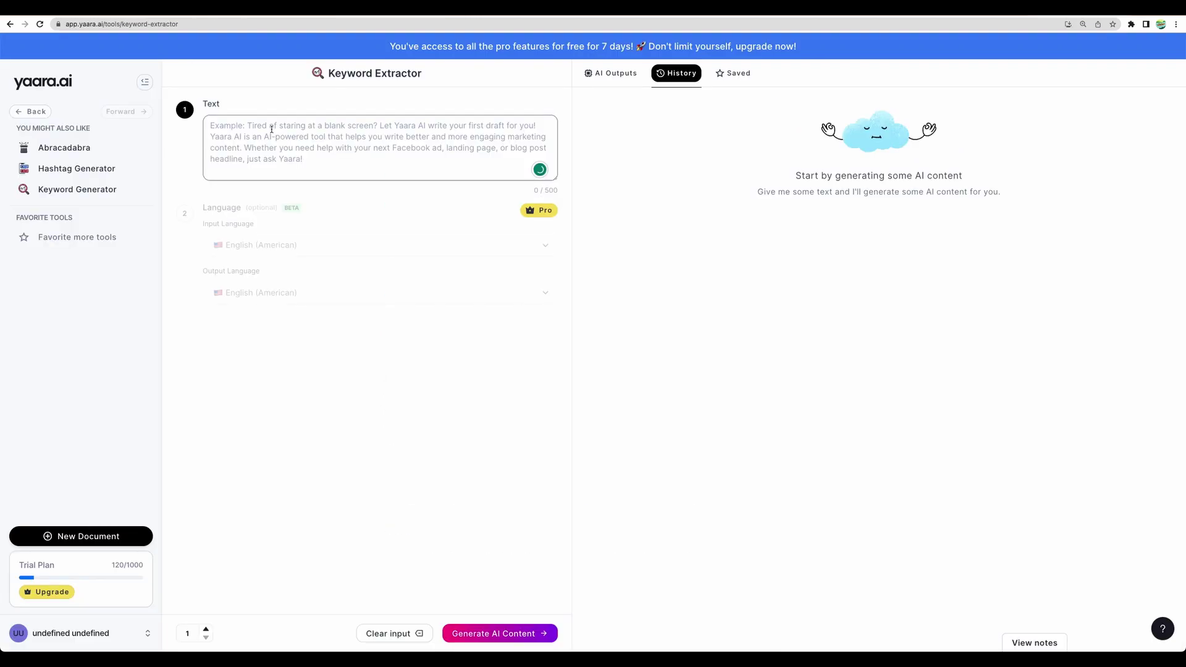
# - Paste the domain-name guide text into Keyword Extractor and generate keywords like Domain Name and Credibility
pyautogui.click(270, 127)
pyautogui.press('super+v')
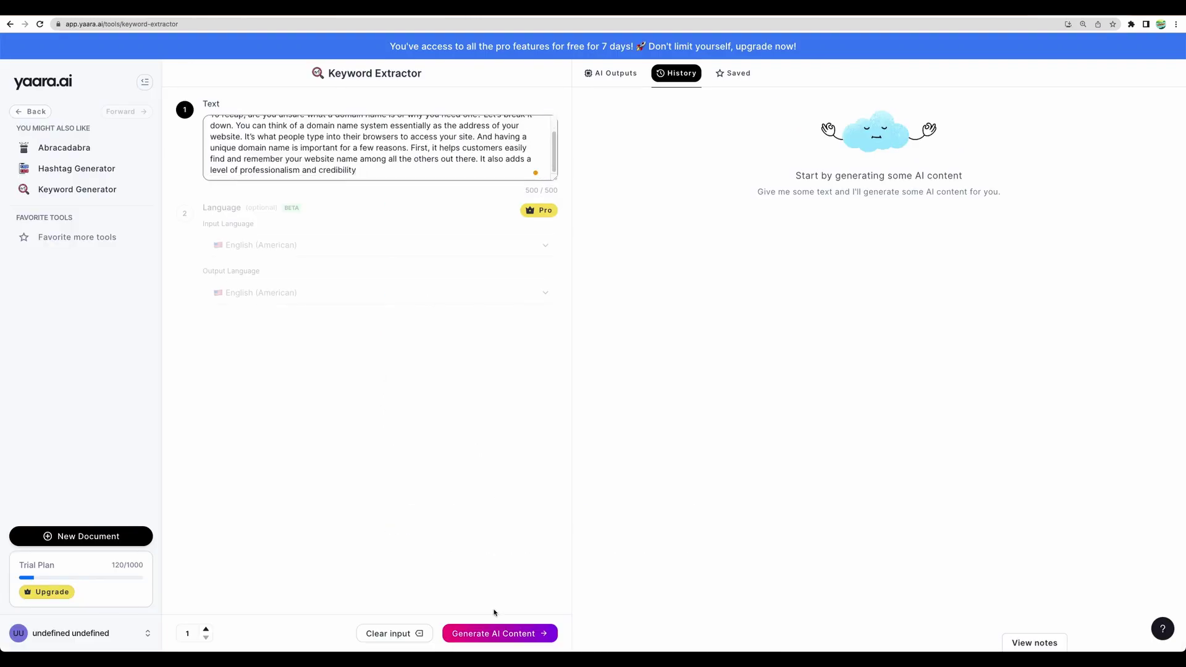
pyautogui.click(498, 633)
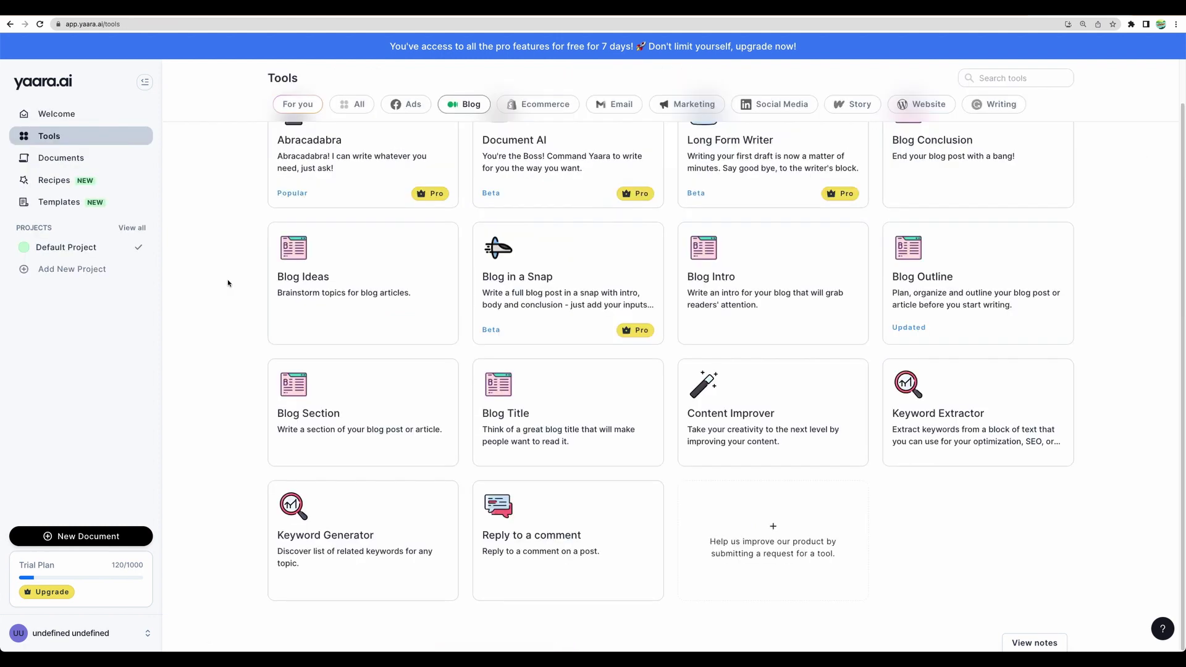
pyautogui.scroll(1, 597, 286)
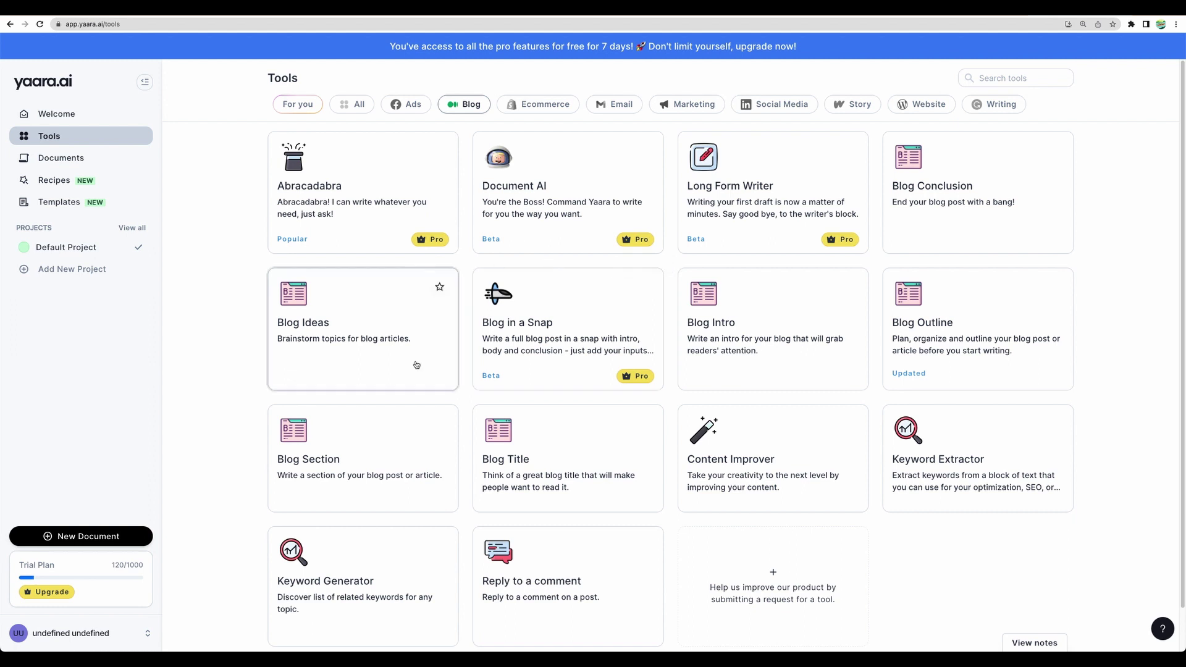
# - Run the short-video scripts recipe with the topic 'Best Ways to use ChatGPT for YouTubers'
pyautogui.click(85, 183)
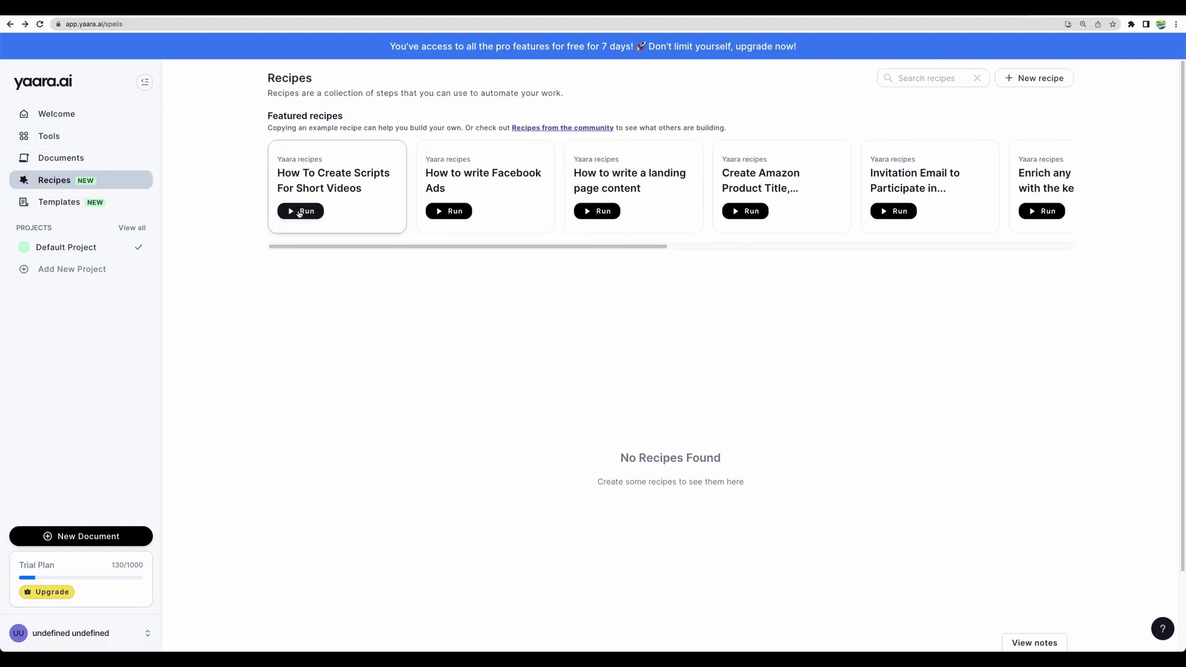
pyautogui.click(299, 212)
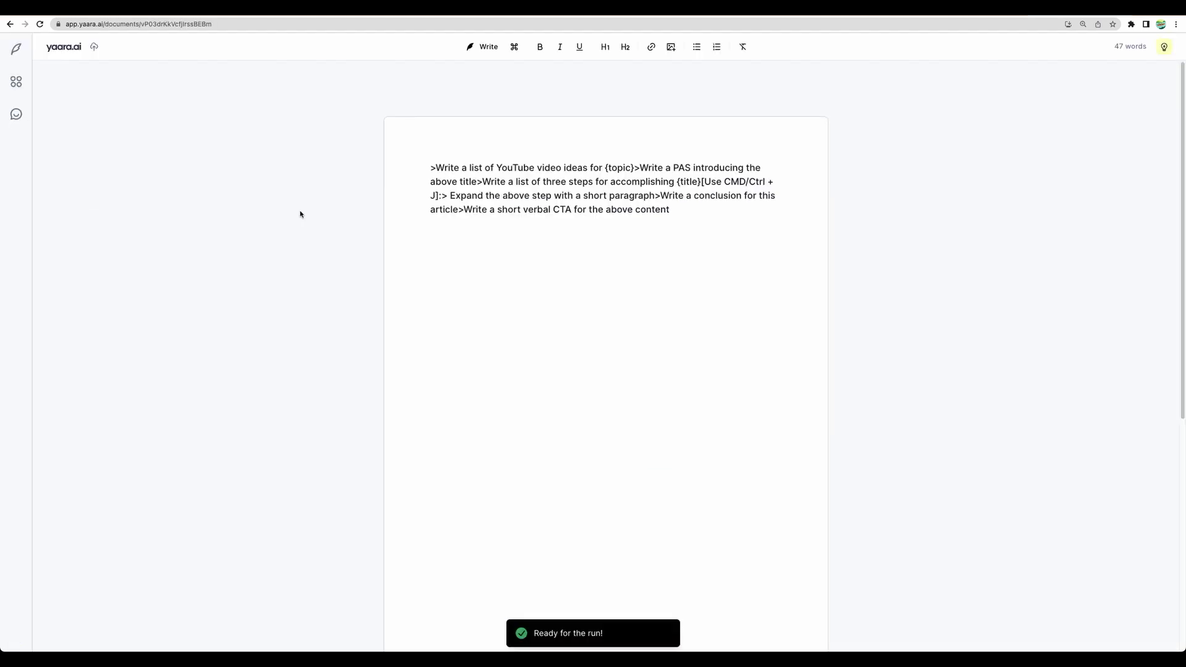
pyautogui.doubleClick(619, 167)
pyautogui.write('Best Ways to use ChatGPT for YouTuber')
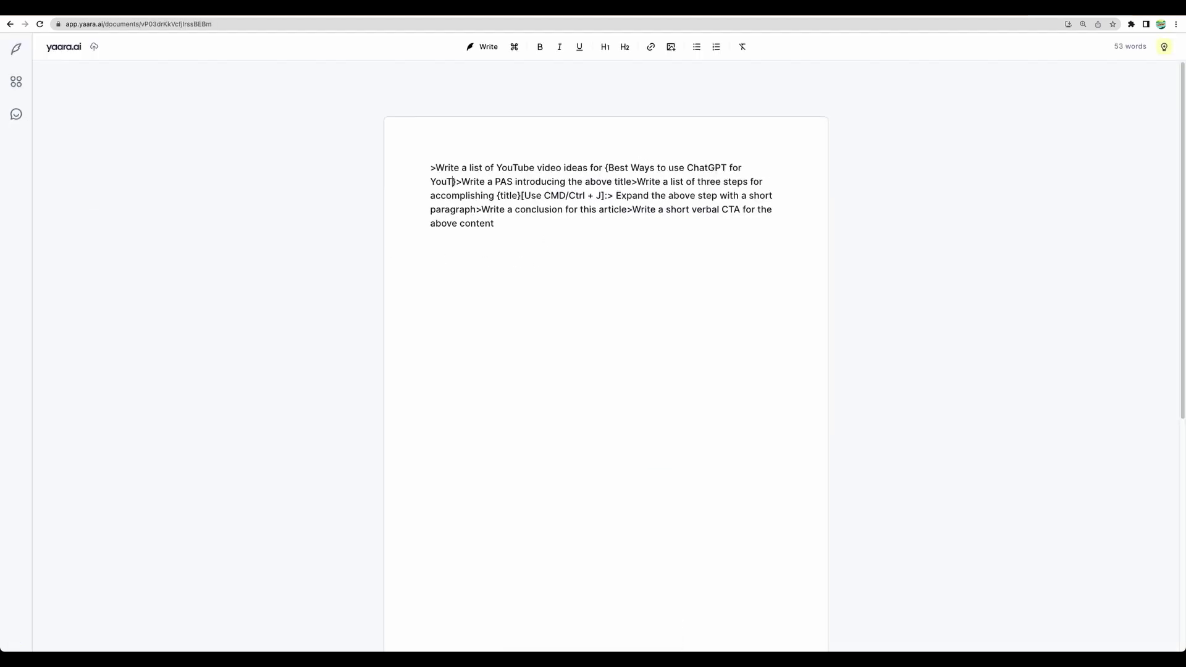
pyautogui.write('s')
pyautogui.press('super+j')
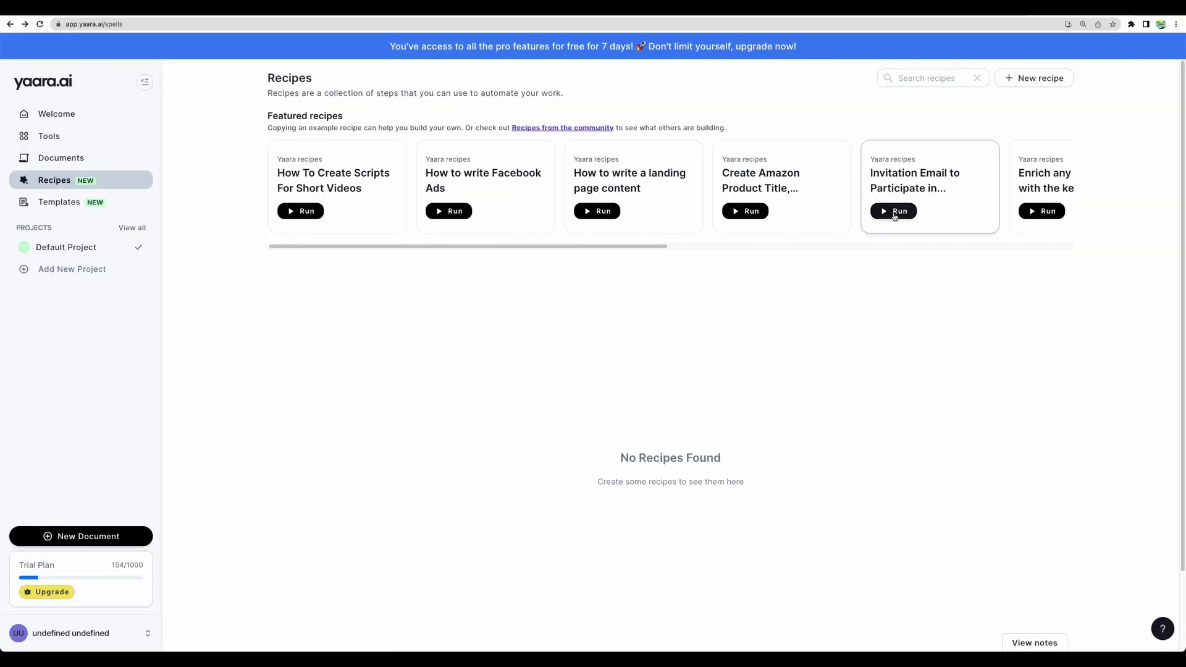
# - Load the Invitation Email recipe, then back on Recipes scroll the carousel to The Honest Product Review
pyautogui.click(893, 212)
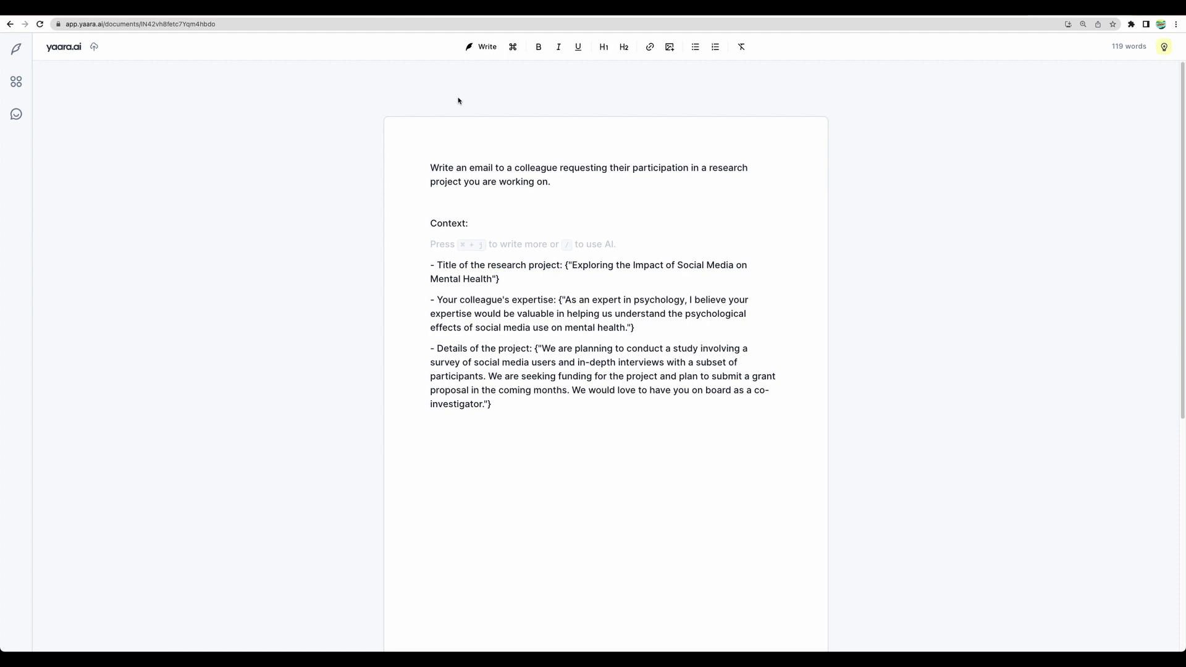
pyautogui.click(9, 25)
pyautogui.moveTo(510, 248); pyautogui.dragTo(874, 249)
pyautogui.click(662, 211)
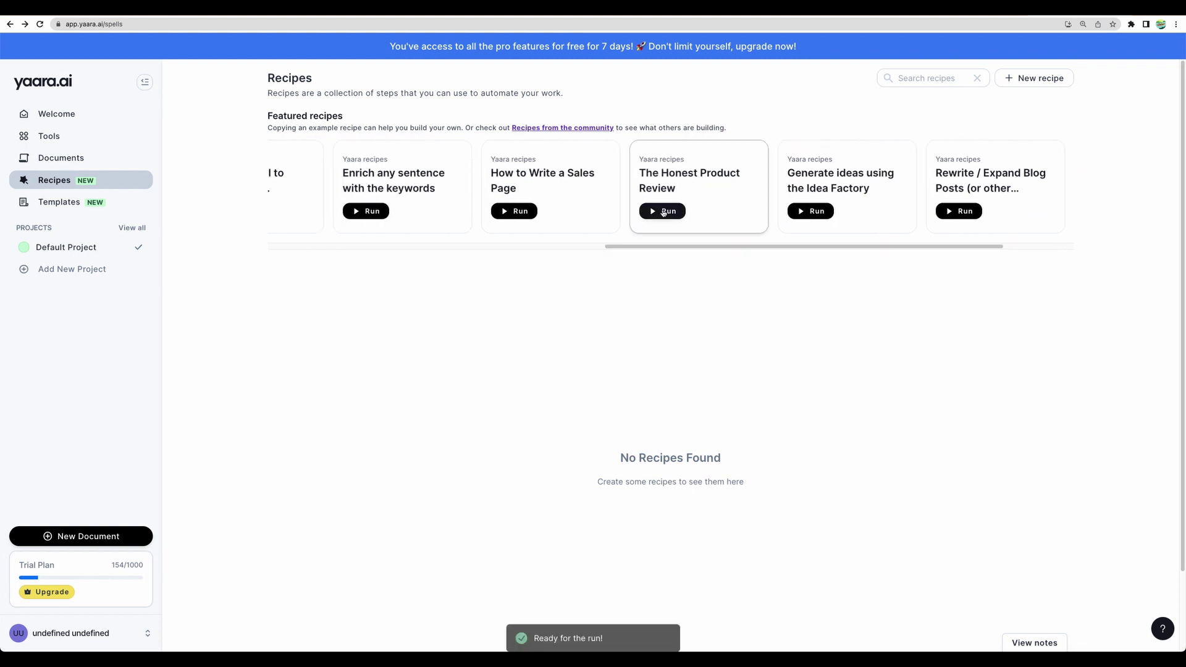
pyautogui.click(472, 169)
pyautogui.scroll(-2, 504, 272)
pyautogui.scroll(-10, 505, 273)
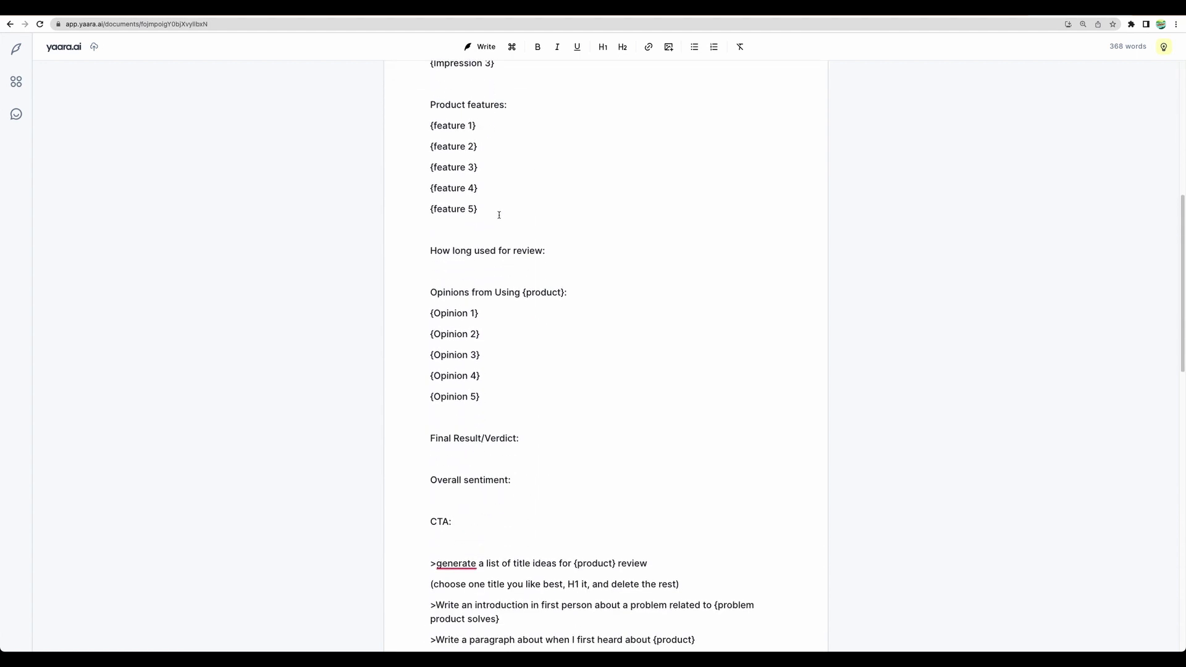
pyautogui.scroll(-7, 522, 287)
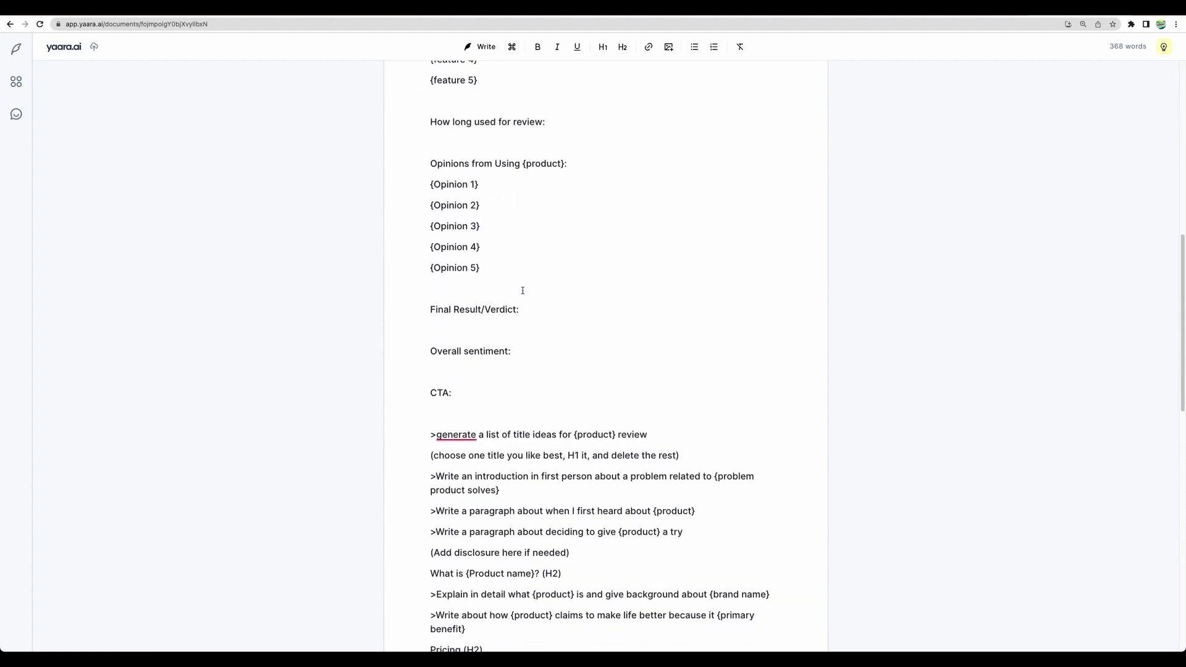
pyautogui.scroll(-4, 523, 301)
pyautogui.moveTo(432, 146); pyautogui.dragTo(528, 259)
pyautogui.click(528, 259)
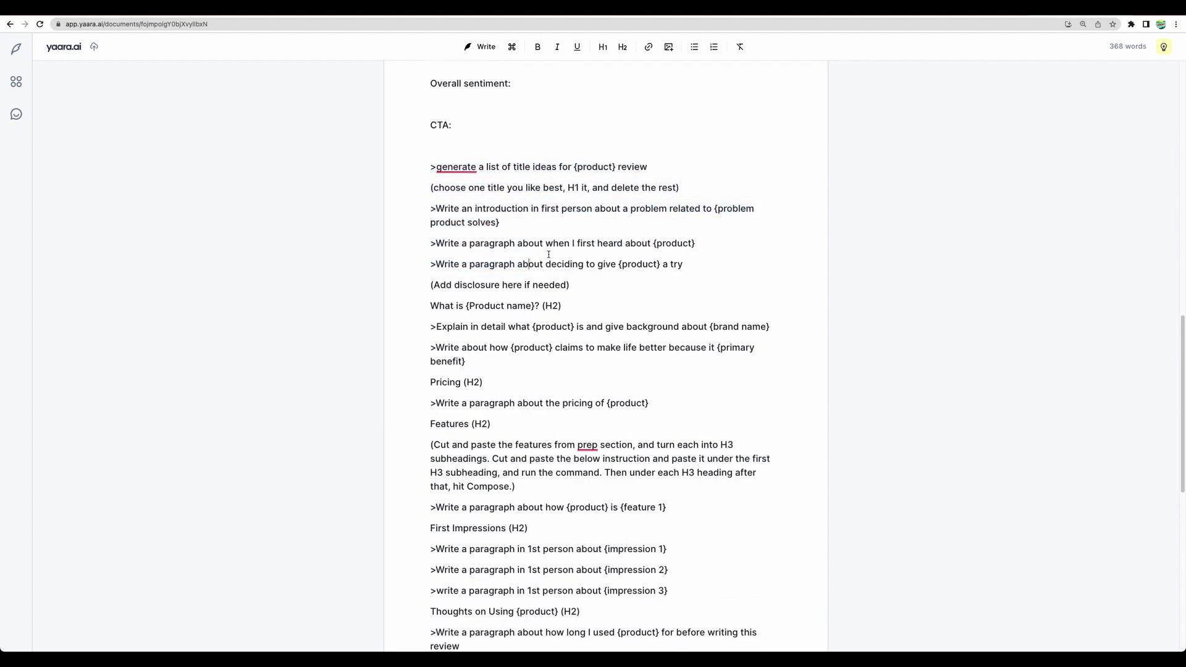
pyautogui.tripleClick(513, 244)
pyautogui.tripleClick(563, 264)
pyautogui.click(522, 290)
pyautogui.scroll(-6, 523, 244)
pyautogui.click(494, 562)
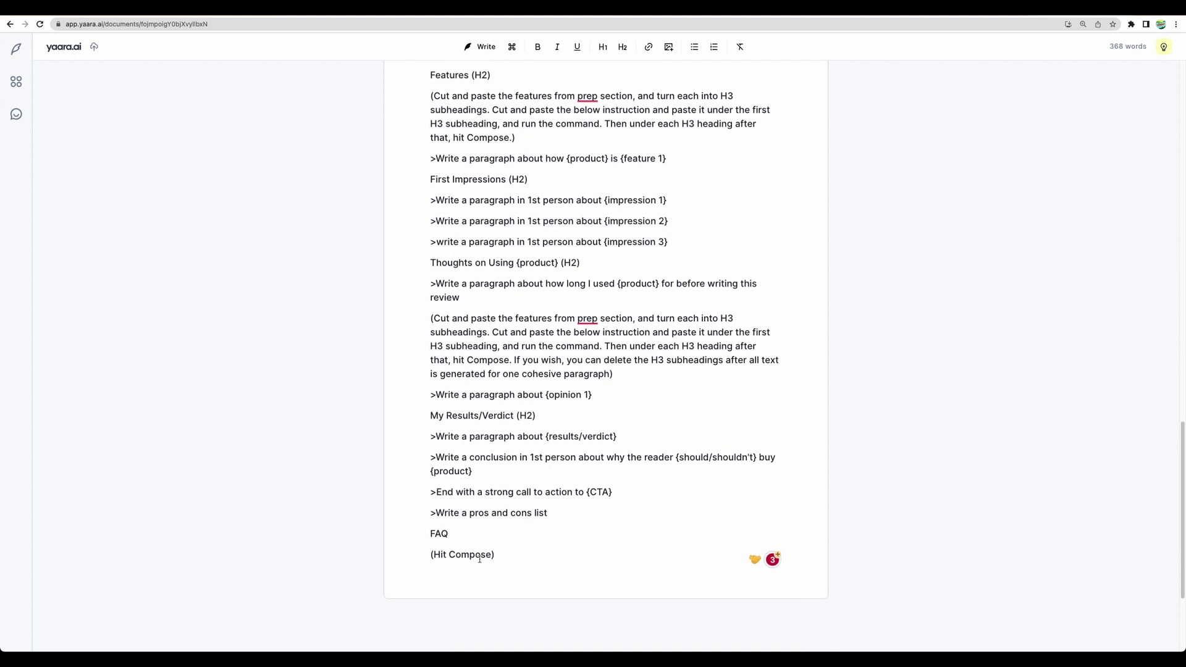
pyautogui.scroll(20, 471, 554)
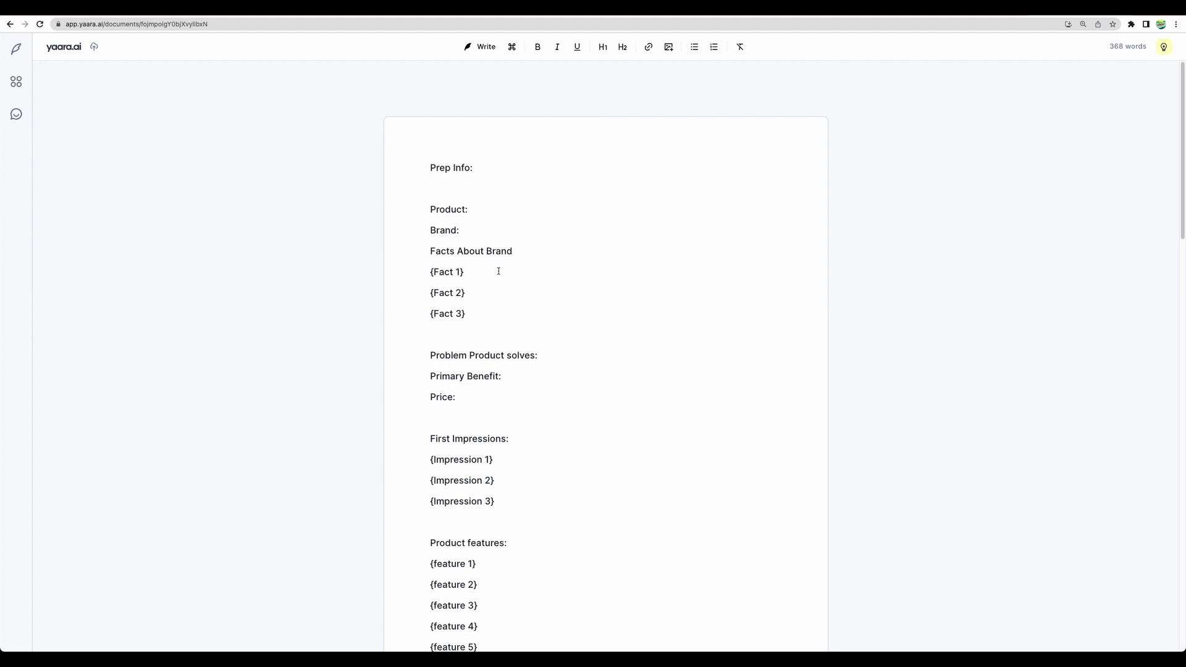
pyautogui.scroll(-12, 498, 316)
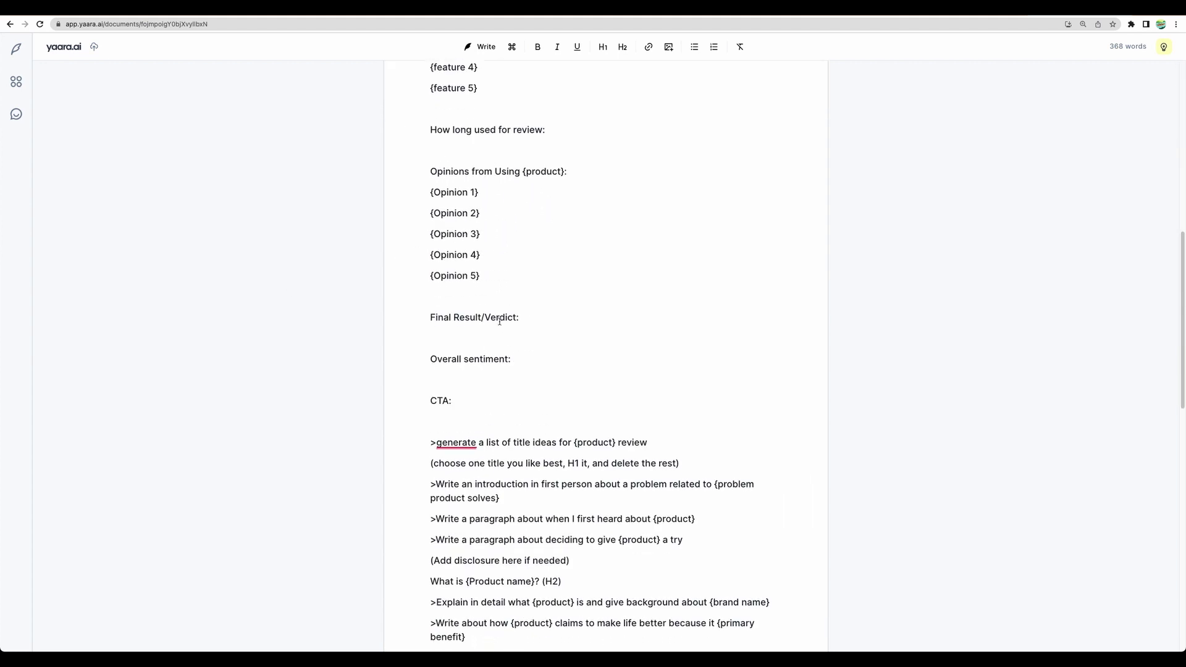
pyautogui.scroll(-5, 549, 340)
pyautogui.scroll(5, 522, 260)
pyautogui.click(449, 223)
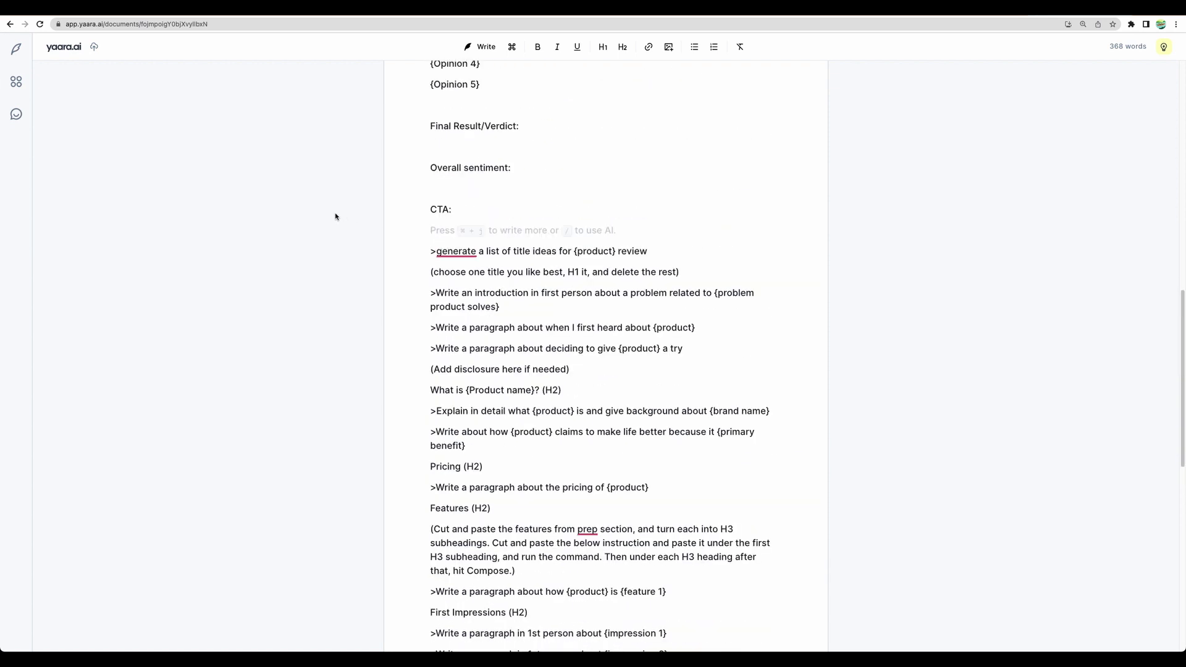
# - Check the spelling suggestions for the word 'generate'
pyautogui.click(455, 252)
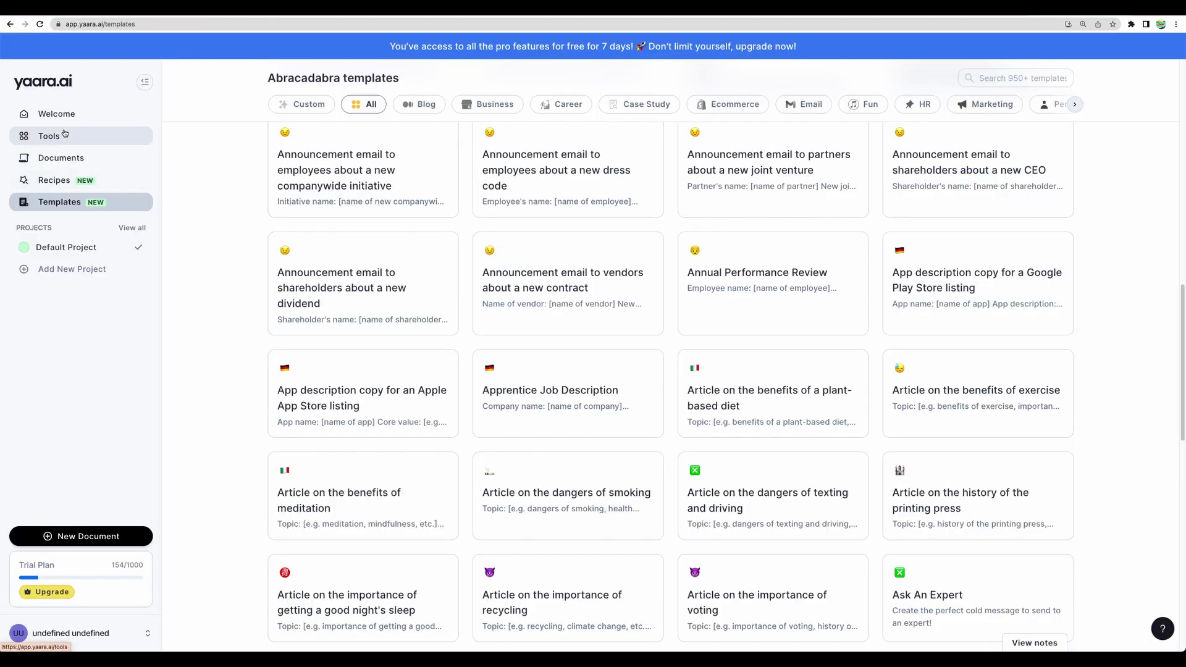
pyautogui.scroll(-12, 729, 415)
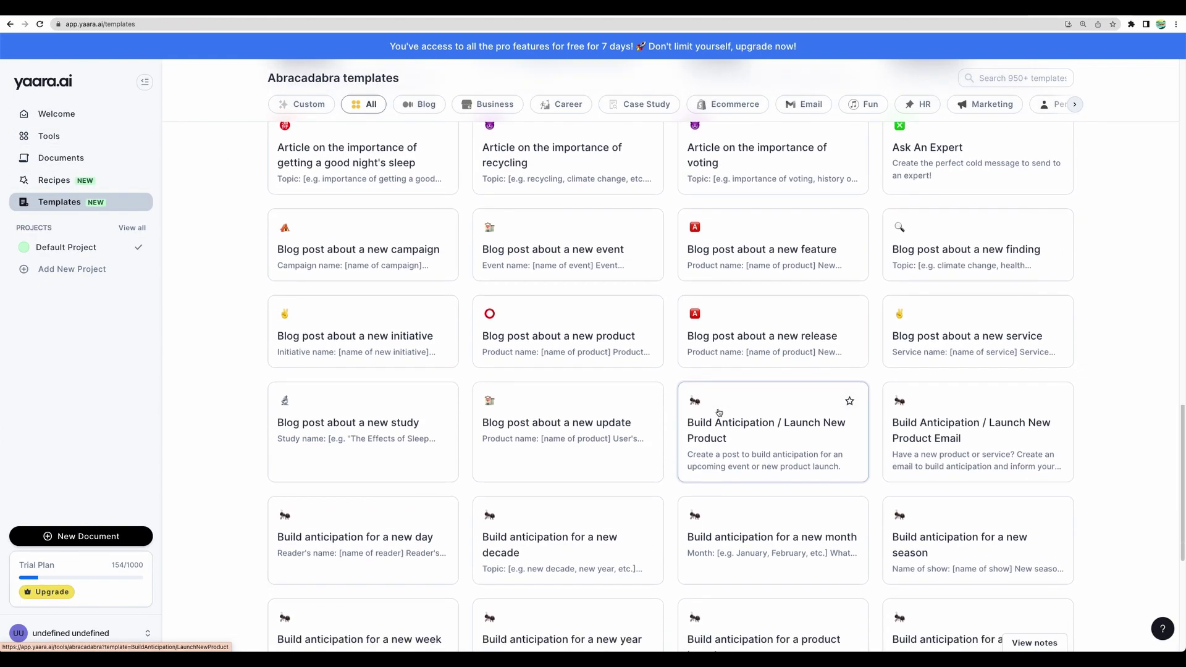
pyautogui.scroll(20, 969, 434)
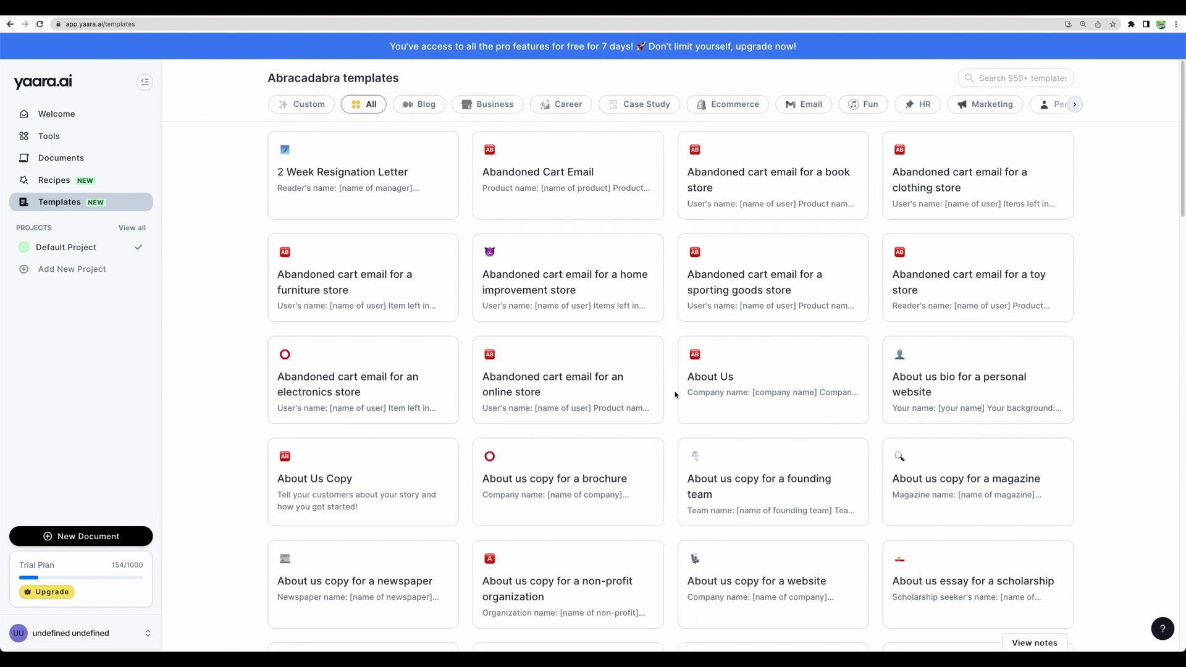
# - Fill the About Us template's main points with NameKetchup details, including 'name availability', and generate
pyautogui.click(741, 389)
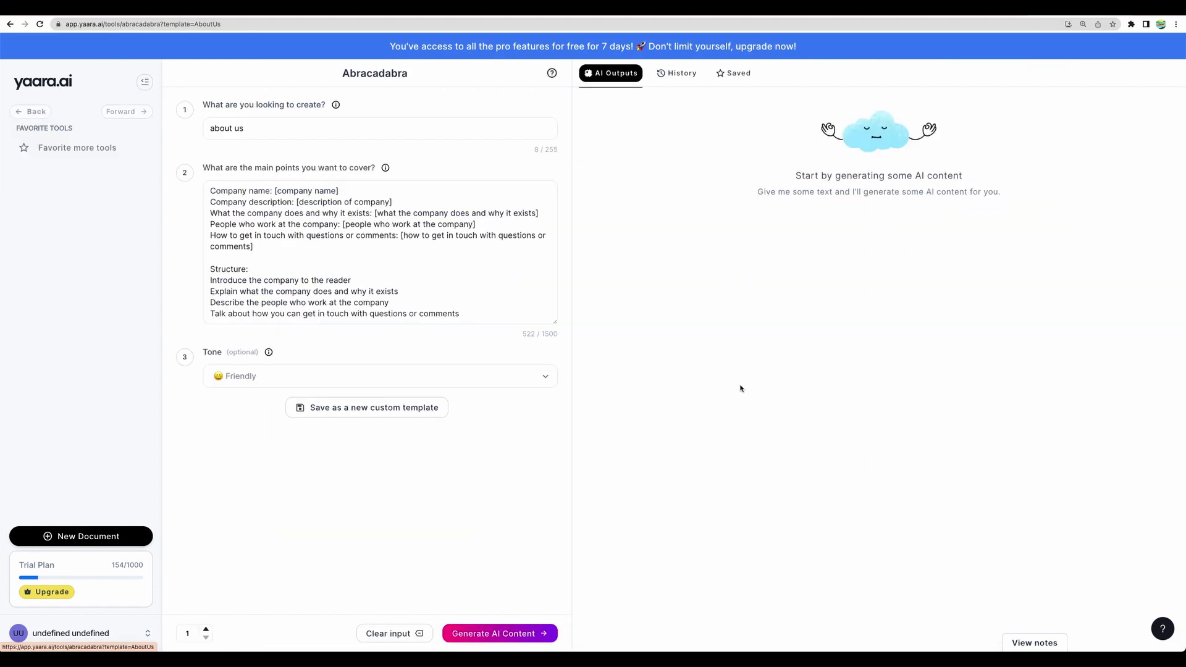
pyautogui.write('name availability')
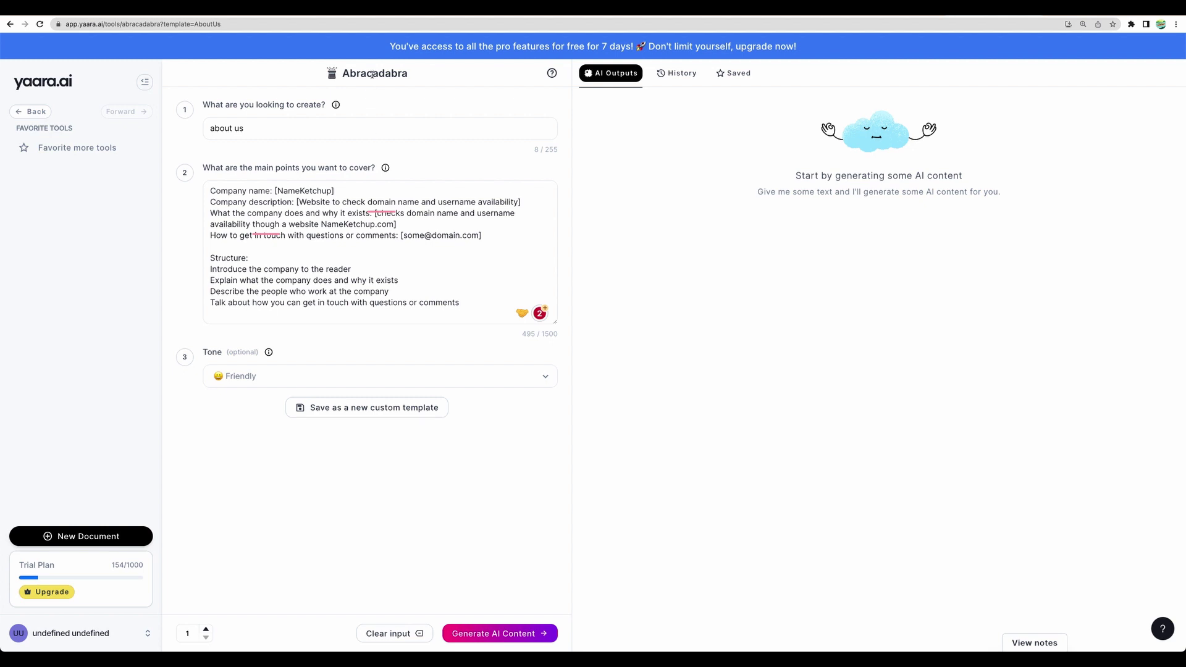
pyautogui.click(338, 190)
pyautogui.moveTo(334, 190); pyautogui.dragTo(274, 190)
pyautogui.click(335, 190)
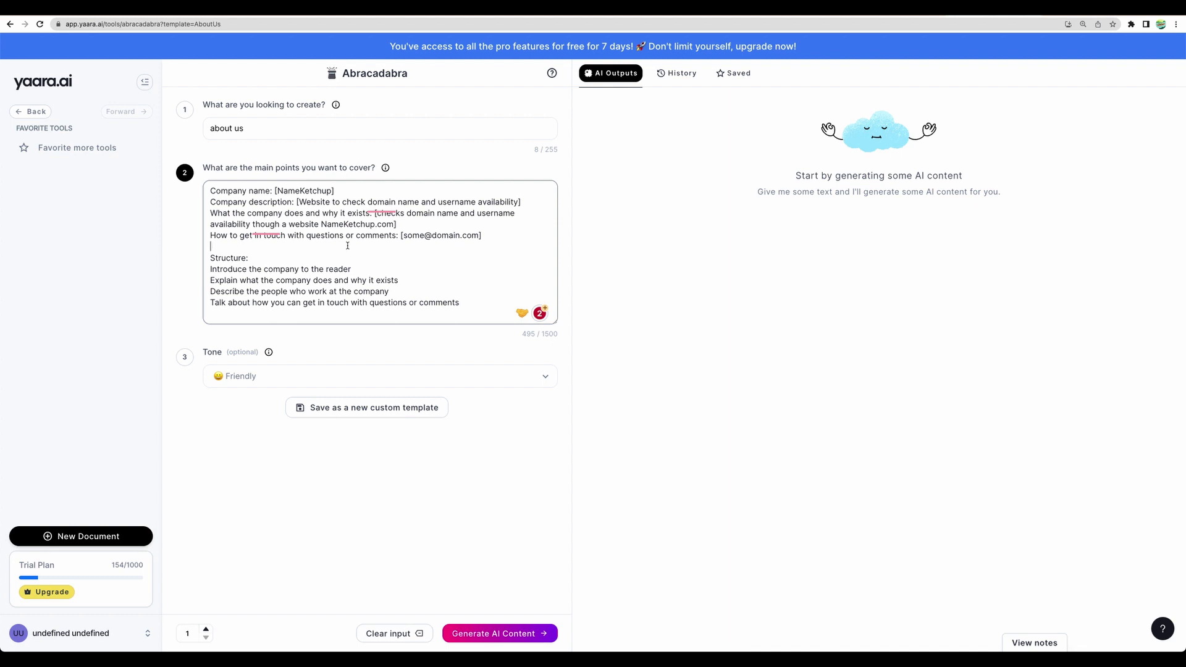
pyautogui.click(344, 193)
pyautogui.click(542, 627)
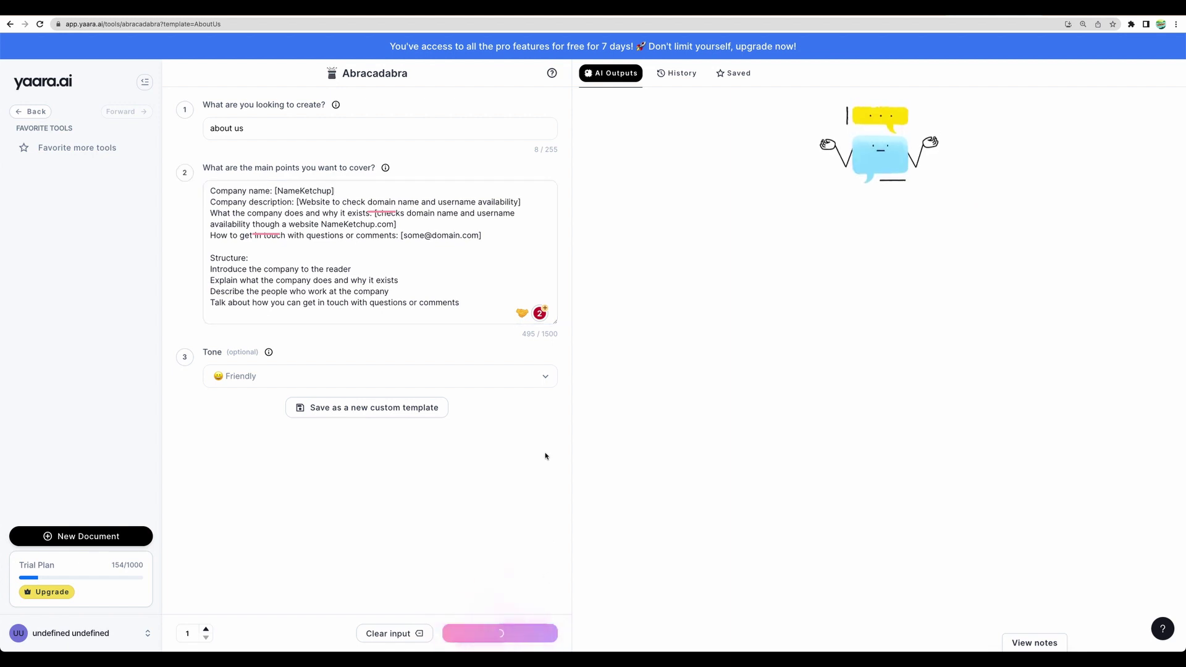
# - Select the 'Write about Wordpress…' prompt and its topics from Product Slogan to Recent Product Updates
pyautogui.click(418, 254)
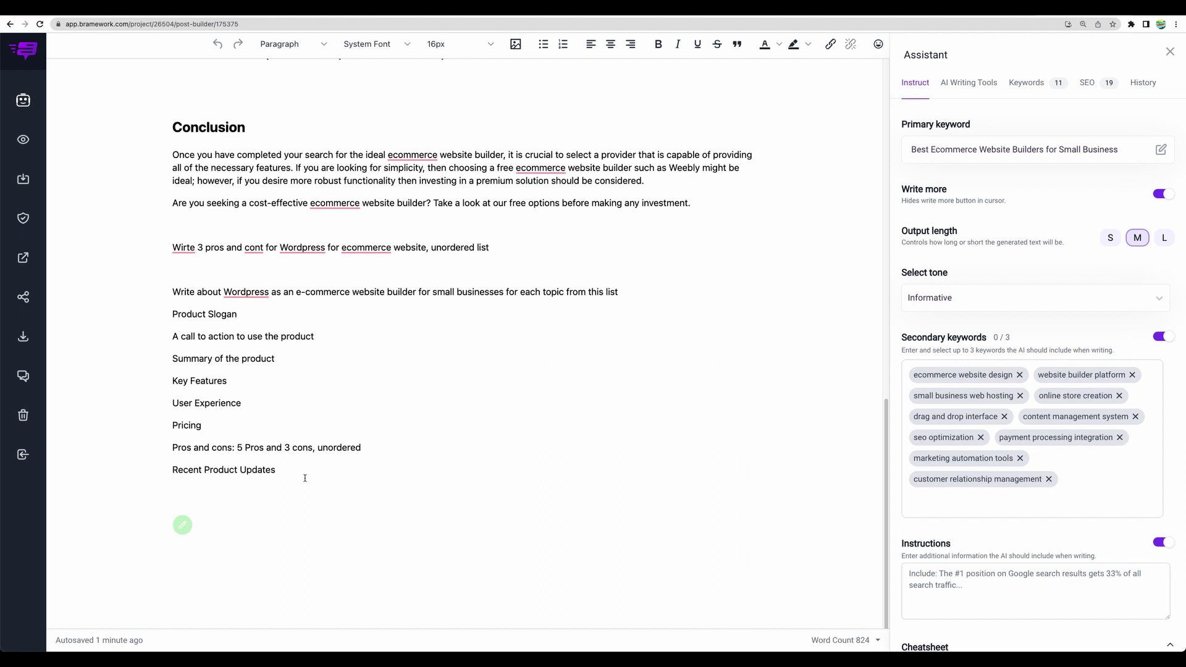
pyautogui.moveTo(305, 479); pyautogui.dragTo(178, 293)
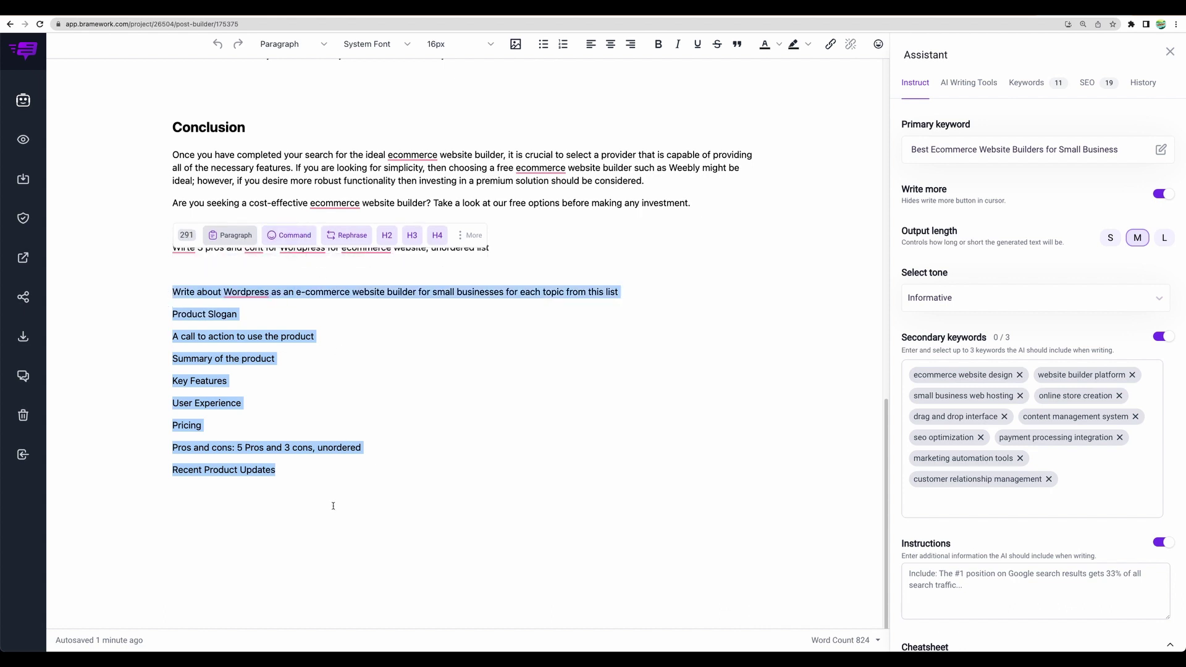
pyautogui.moveTo(179, 521); pyautogui.dragTo(168, 291)
# - Replace Abracadabra's main-points text with the copied WordPress prompt and topic list
pyautogui.press('super+c')
pyautogui.press('super+Tab')
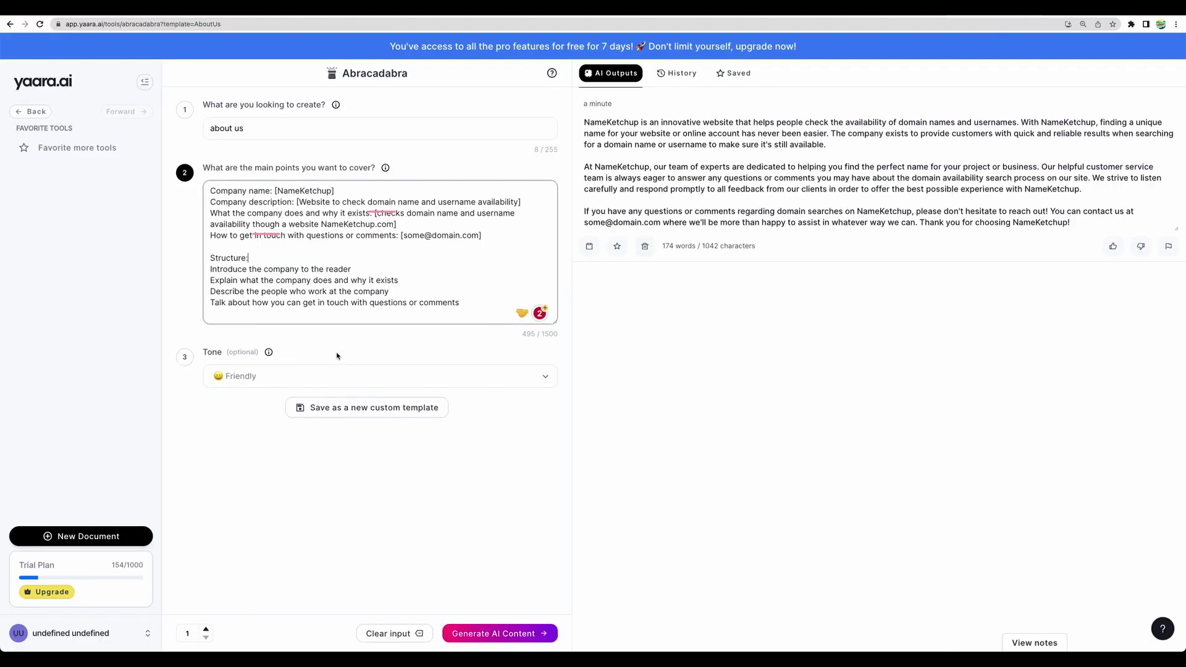
pyautogui.press('super+a')
pyautogui.press('super+v')
pyautogui.scroll(3, 317, 219)
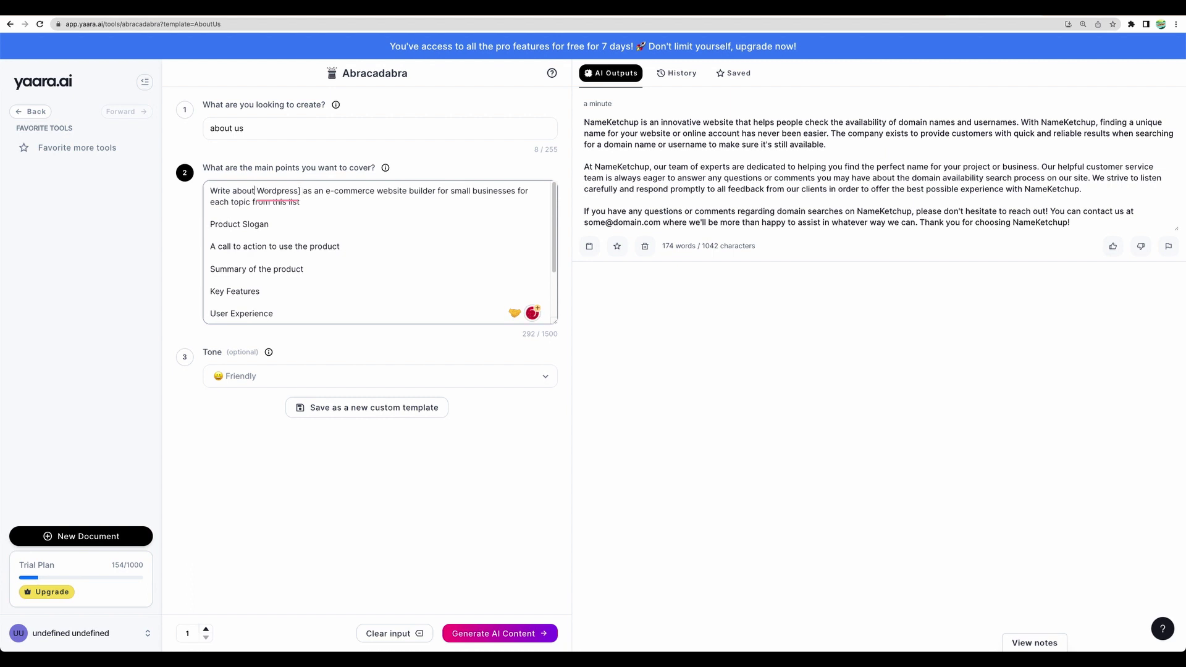
# - Write the product name in the prompt as [WordPress]
pyautogui.write('[')
pyautogui.hotkey('alt', 'shift', 'Right')
pyautogui.write('Company Name')
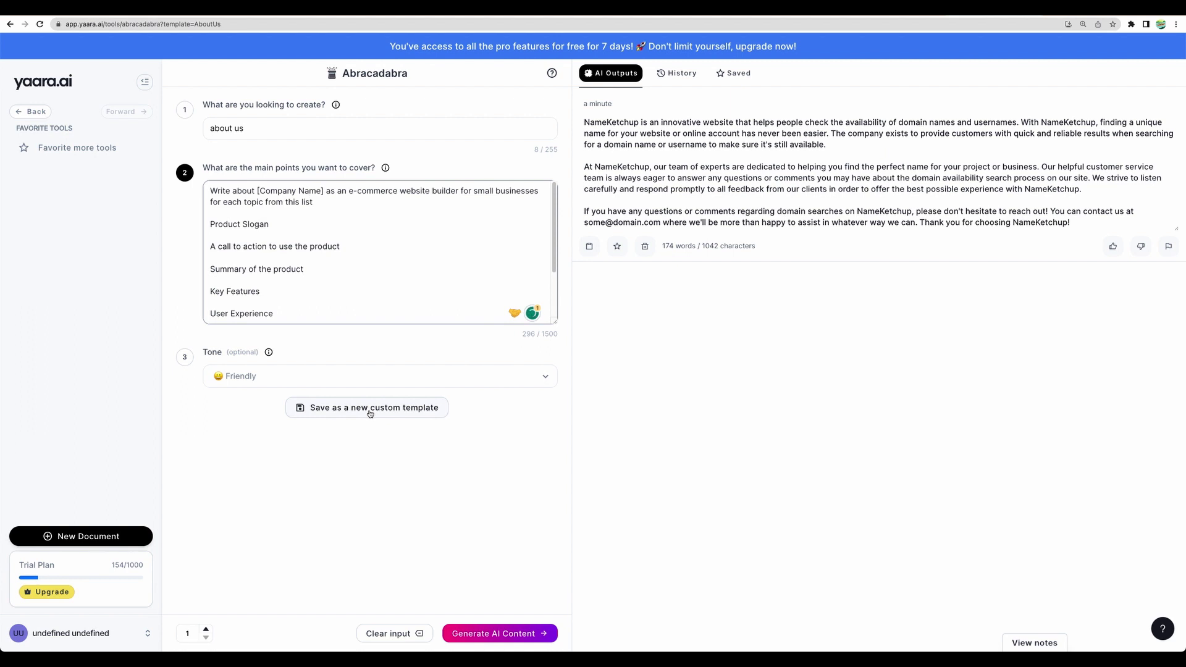
pyautogui.moveTo(322, 191); pyautogui.dragTo(259, 191)
pyautogui.write('Work')
pyautogui.press('BackSpace')
pyautogui.write('dPress')
pyautogui.scroll(-3, 377, 252)
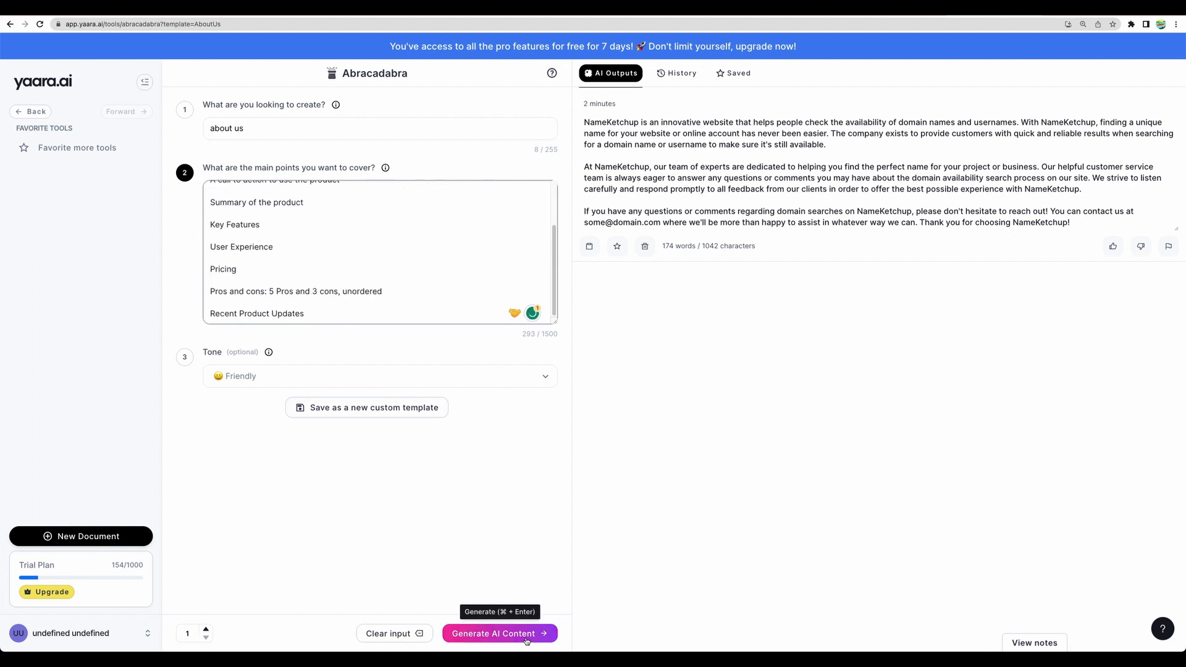
# - Generate the 306-word WordPress write-up and highlight its new call-to-action line
pyautogui.click(497, 633)
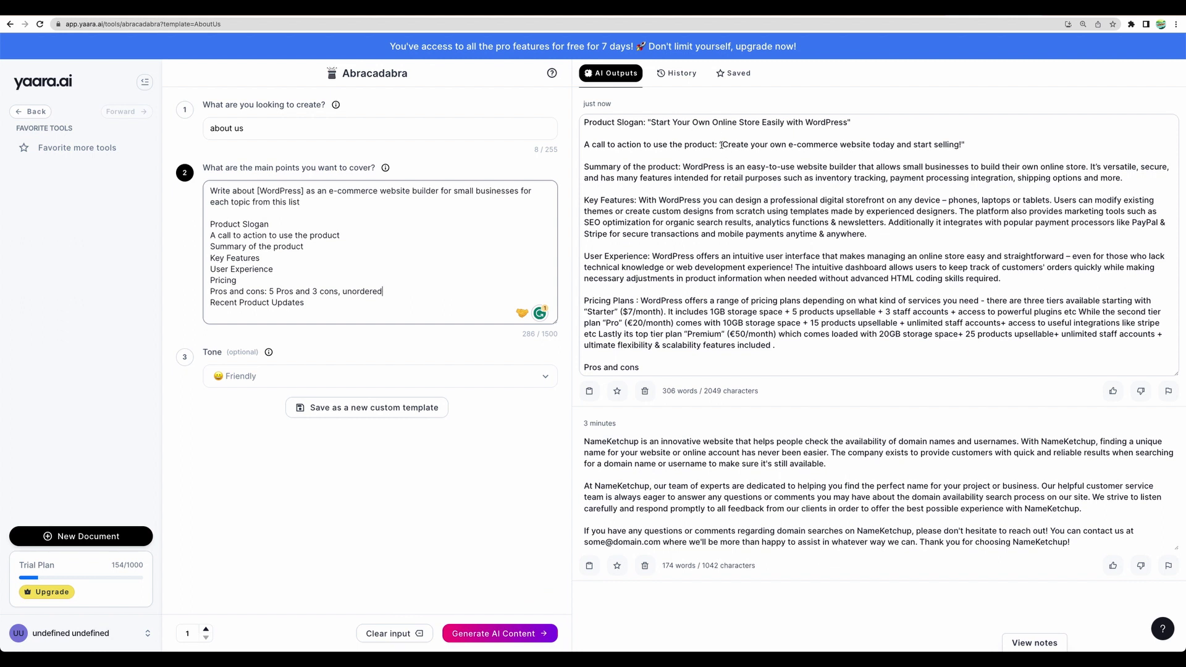
pyautogui.moveTo(723, 144); pyautogui.dragTo(967, 145)
pyautogui.click(971, 144)
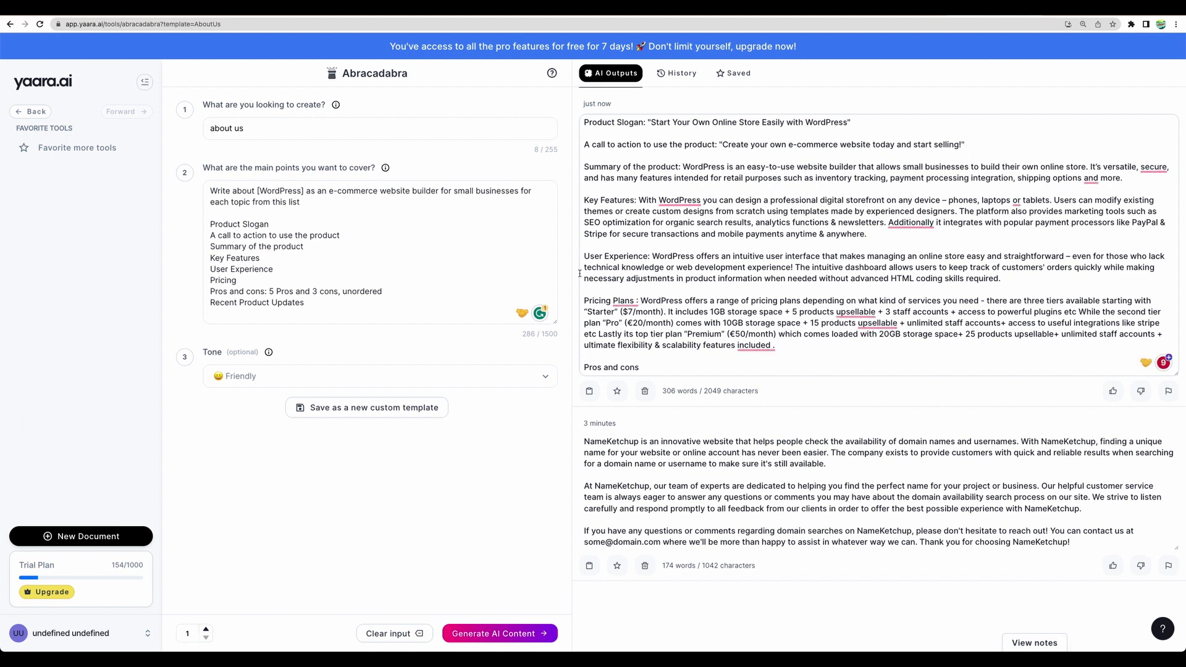
# - Highlight [WordPress] in the main points, then return to the AppSumo Yaara deal page
pyautogui.click(423, 269)
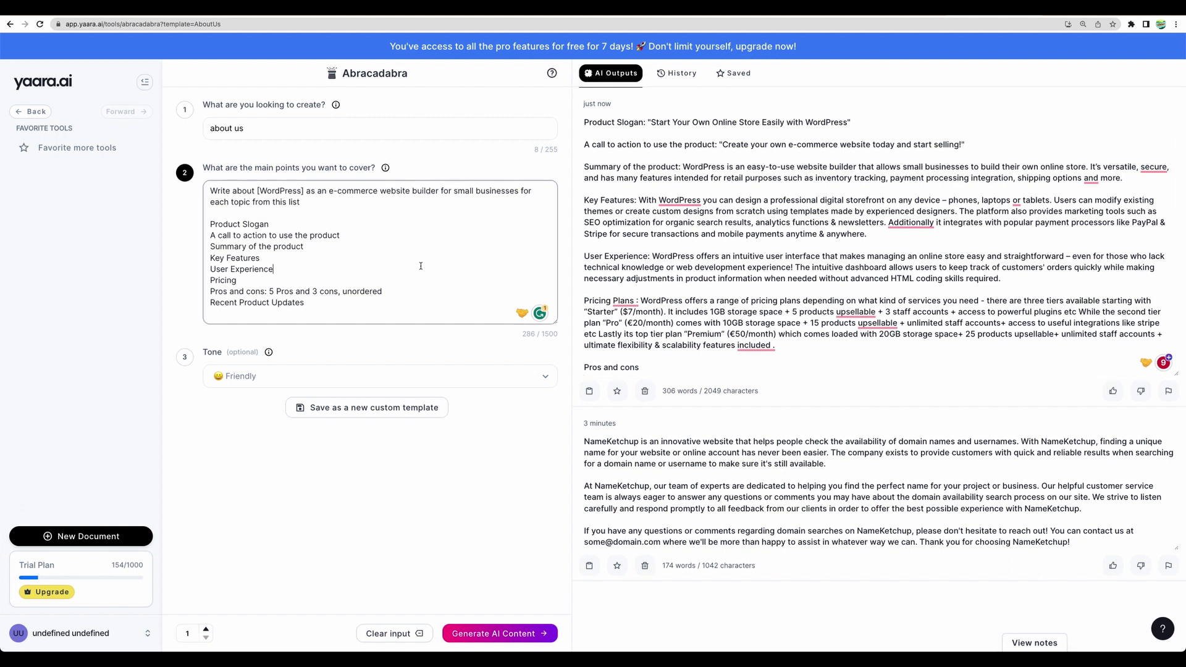
pyautogui.moveTo(257, 191); pyautogui.dragTo(306, 191)
pyautogui.click(306, 191)
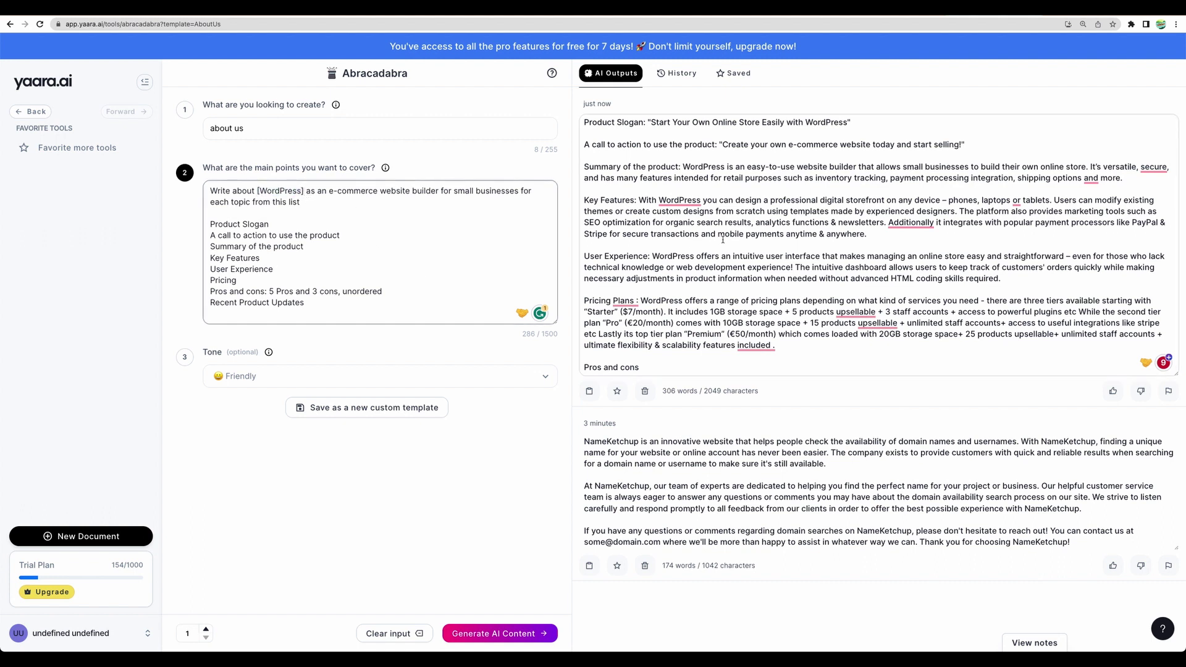
pyautogui.hotkey('ctrl', 'Tab')
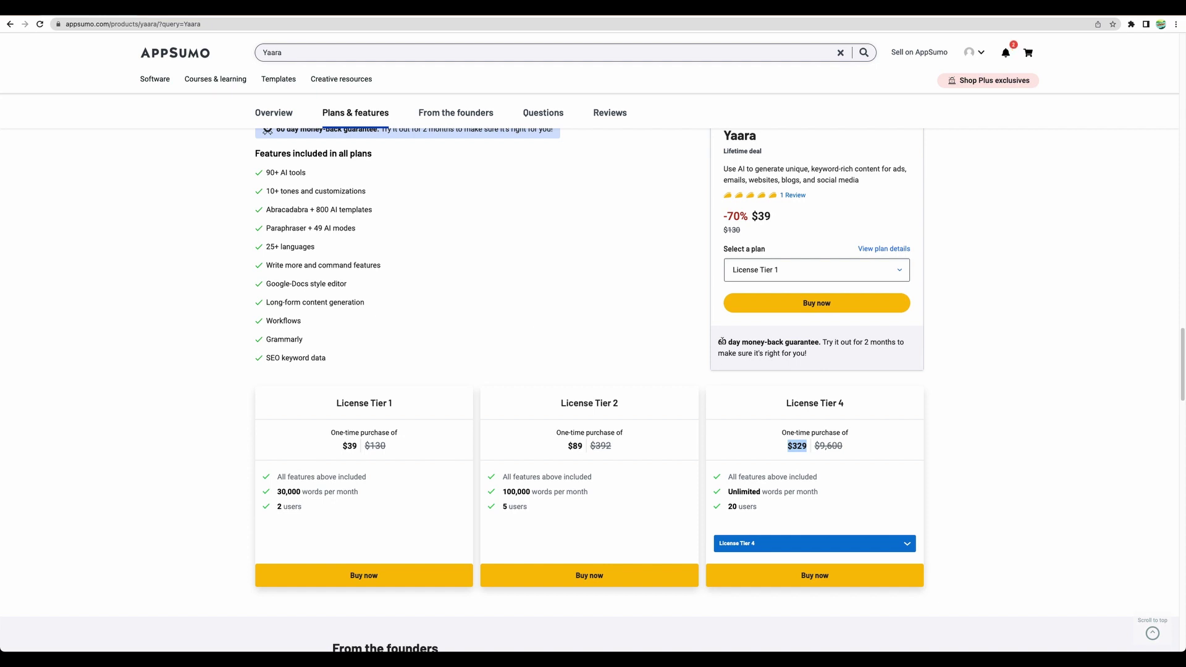
pyautogui.moveTo(720, 340); pyautogui.dragTo(808, 354)
pyautogui.click(812, 356)
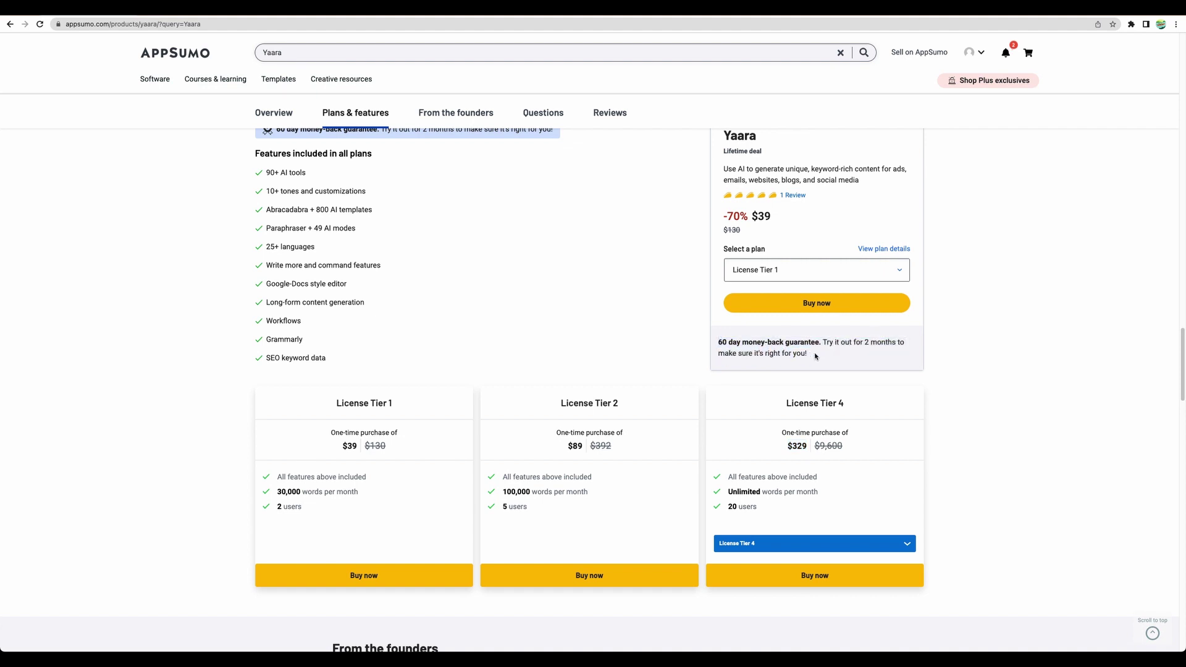